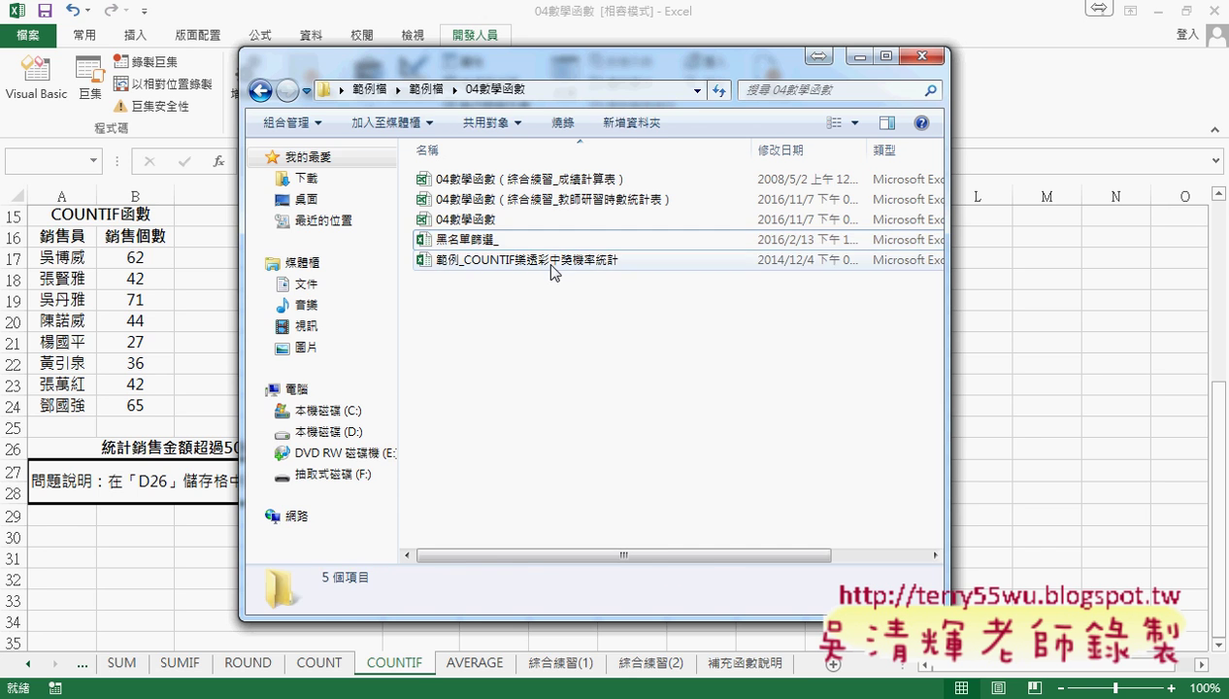
Open the 範例_COUNTIF樂透彩中獎機率統計 workbook, enable editing, and maximize the window.
double_click(545, 261)
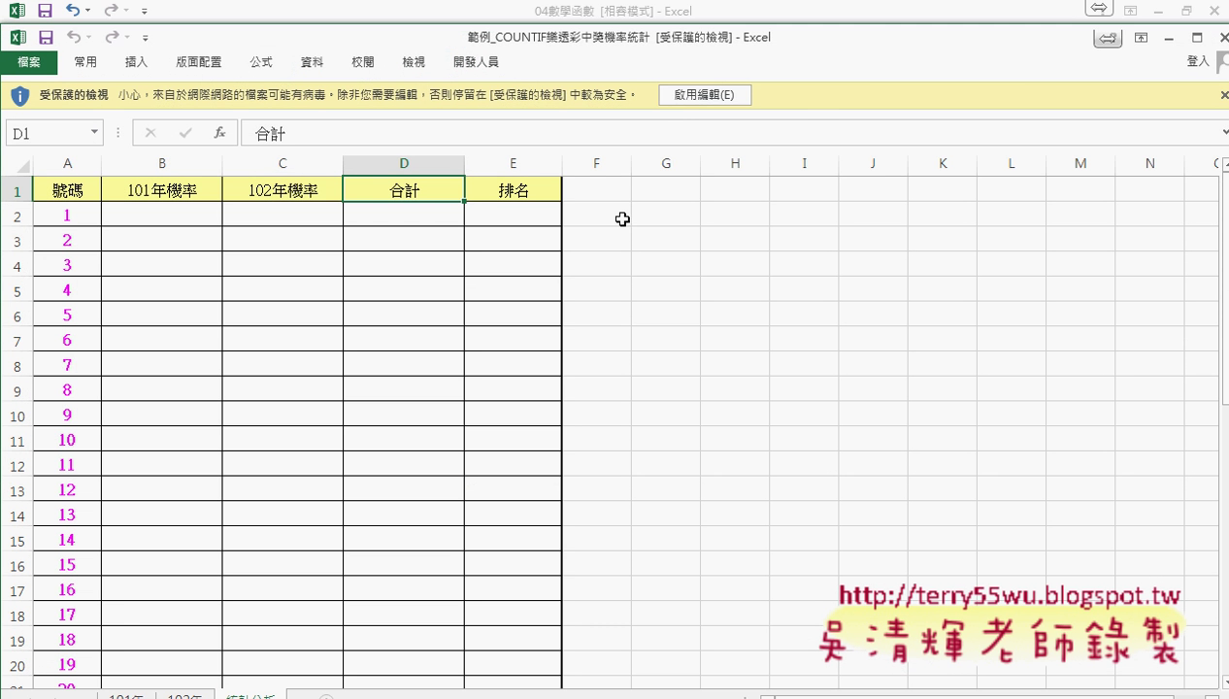
click(702, 99)
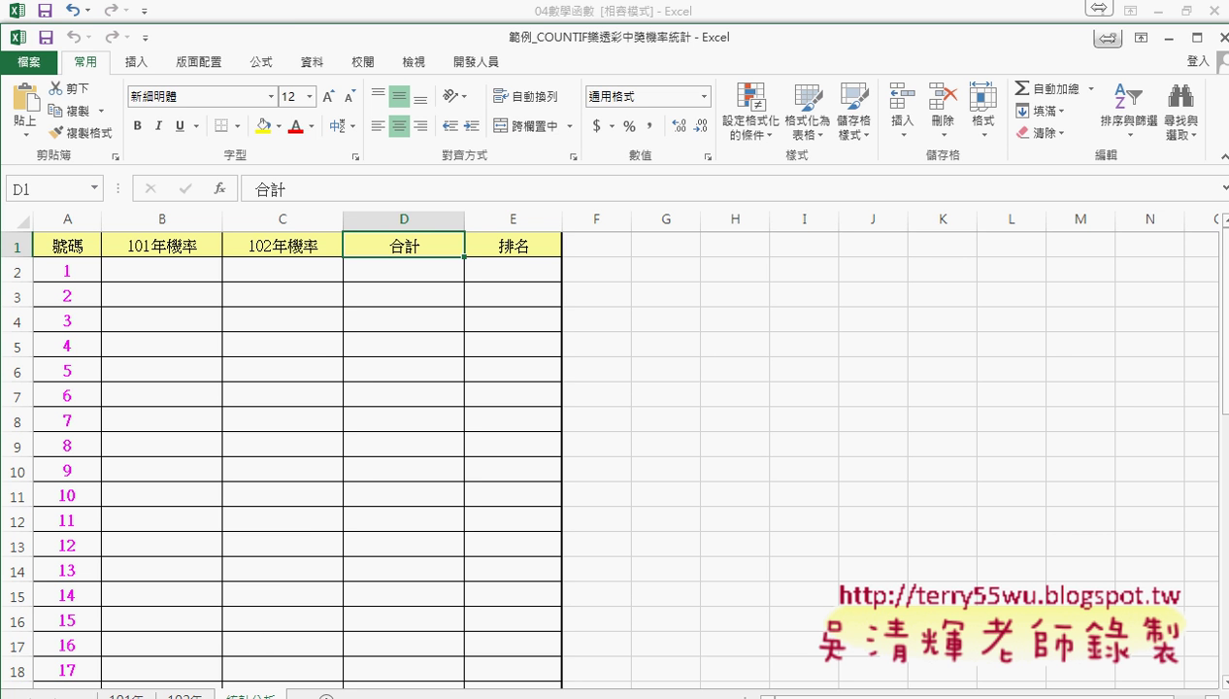
click(1197, 37)
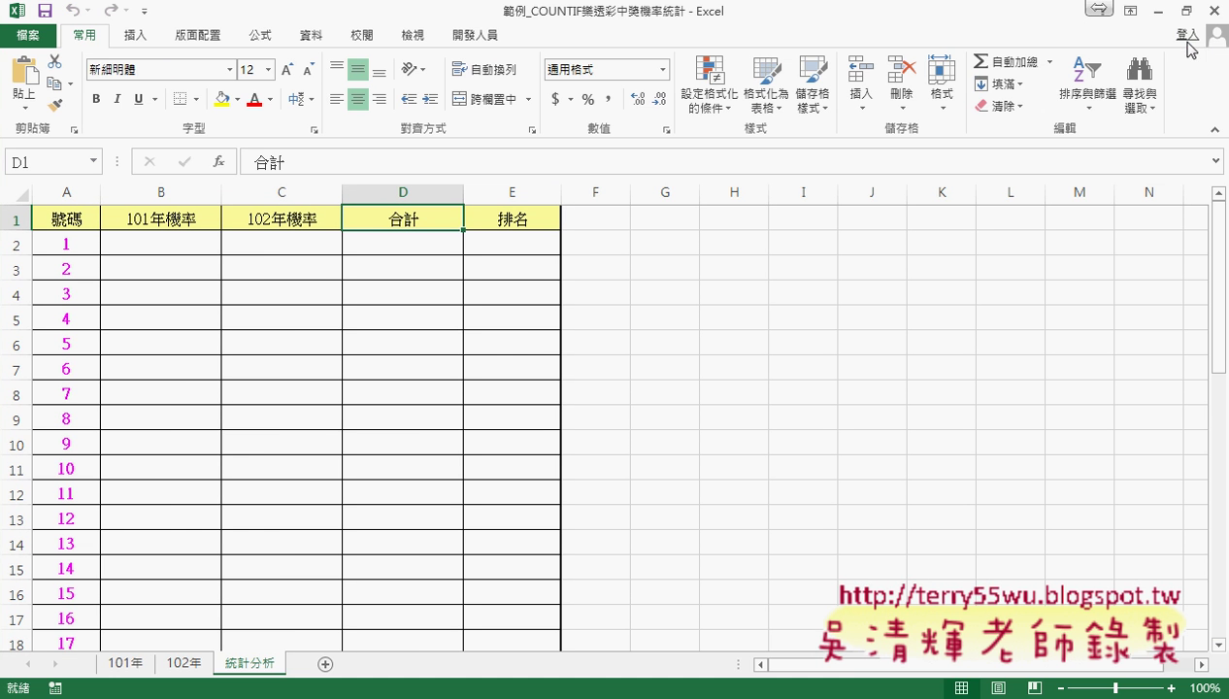
Look through the 101年 and 102年 draw sheets, ending on 101年 scrolled to the top.
click(124, 665)
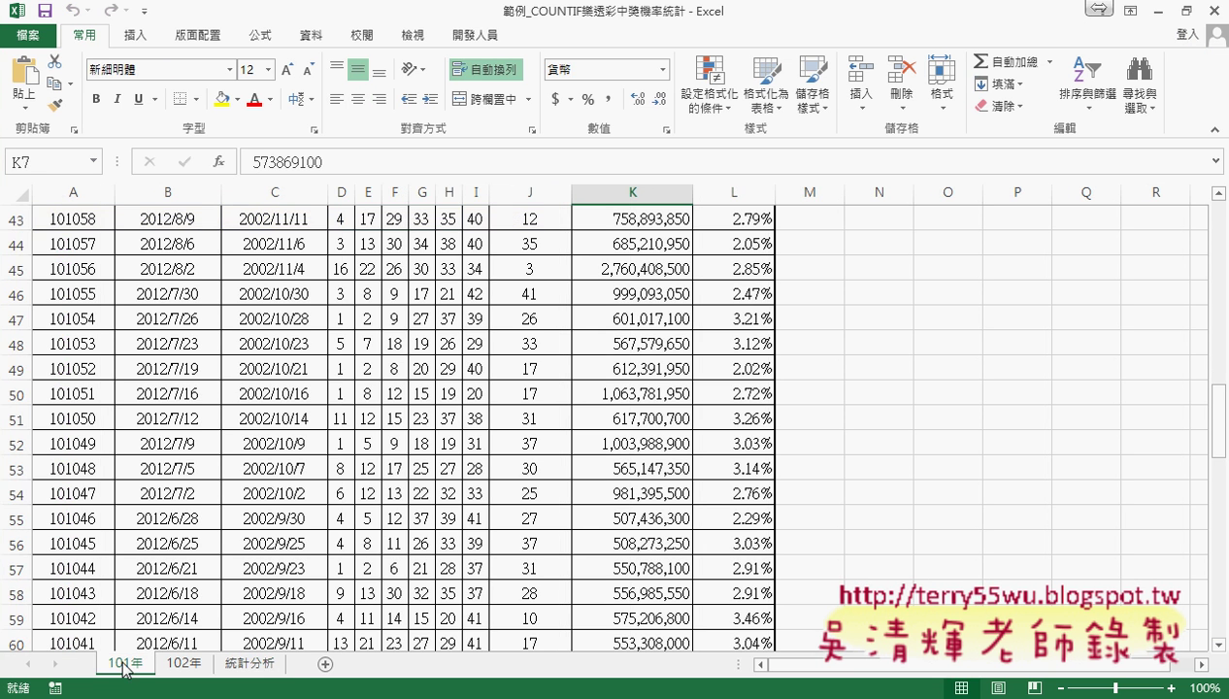
click(190, 668)
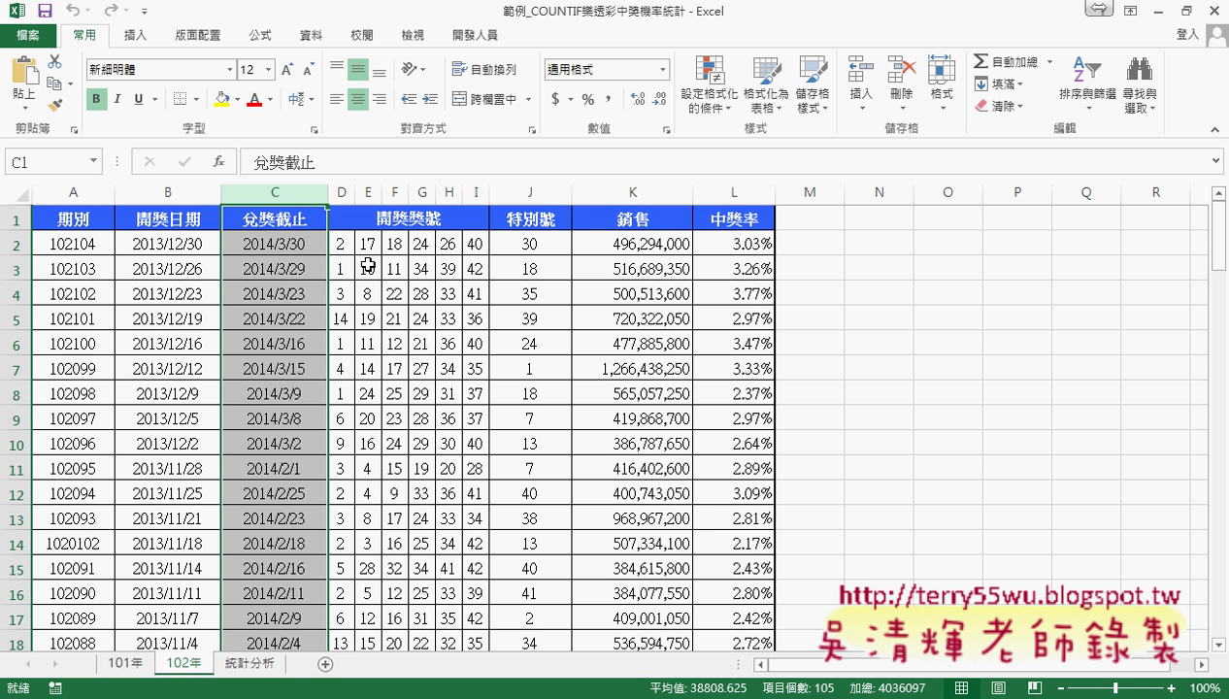
click(134, 663)
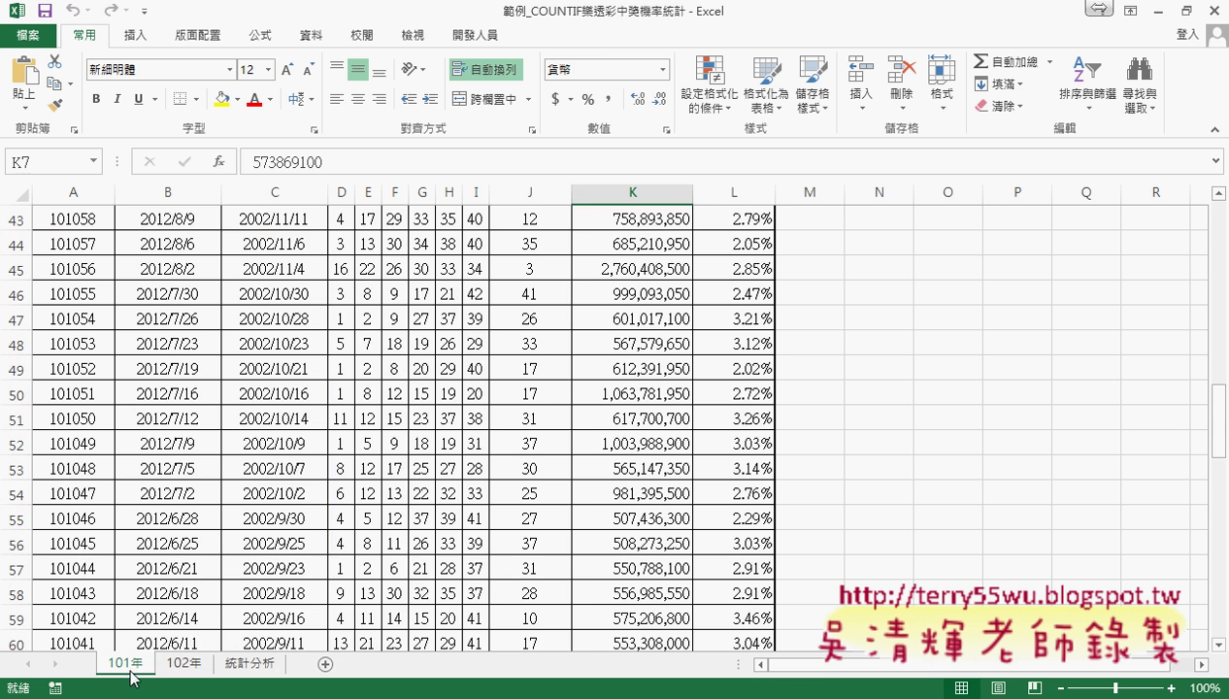
scroll(322, 416, up, 4)
scroll(326, 417, up, 5)
scroll(330, 414, up, 5)
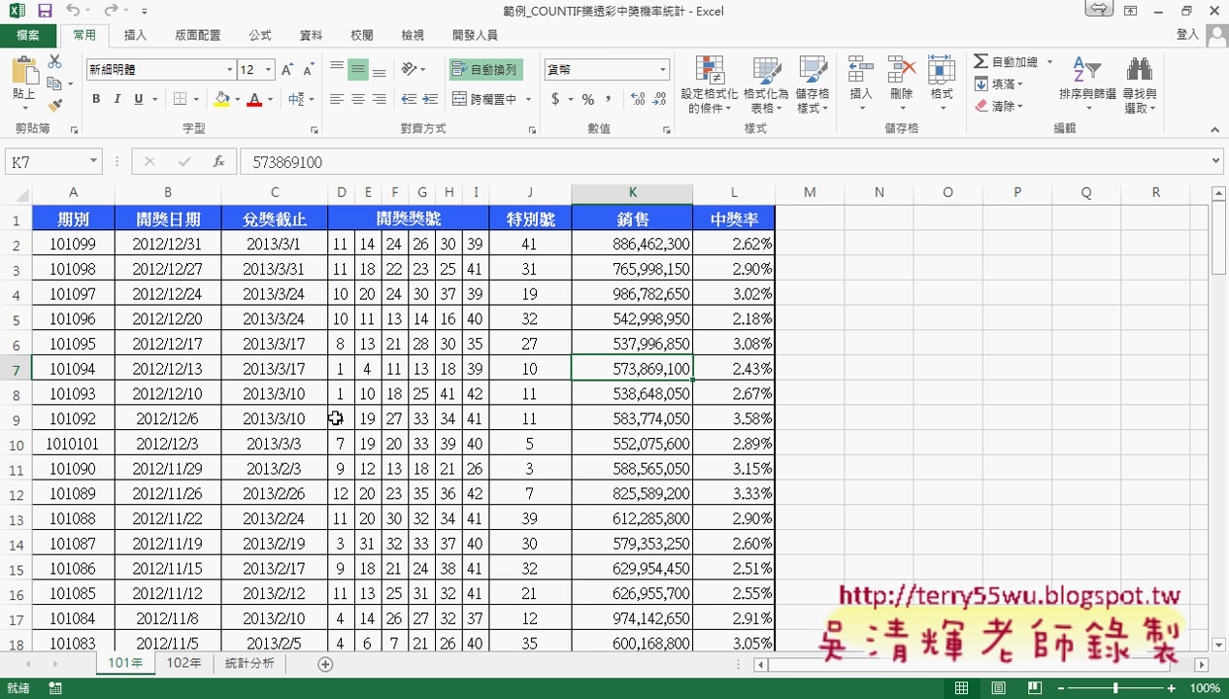
Highlight the first draws' regular numbers and special numbers in rows 2 and 3 (D2:J2, D3:J3).
drag(334, 244, 529, 243)
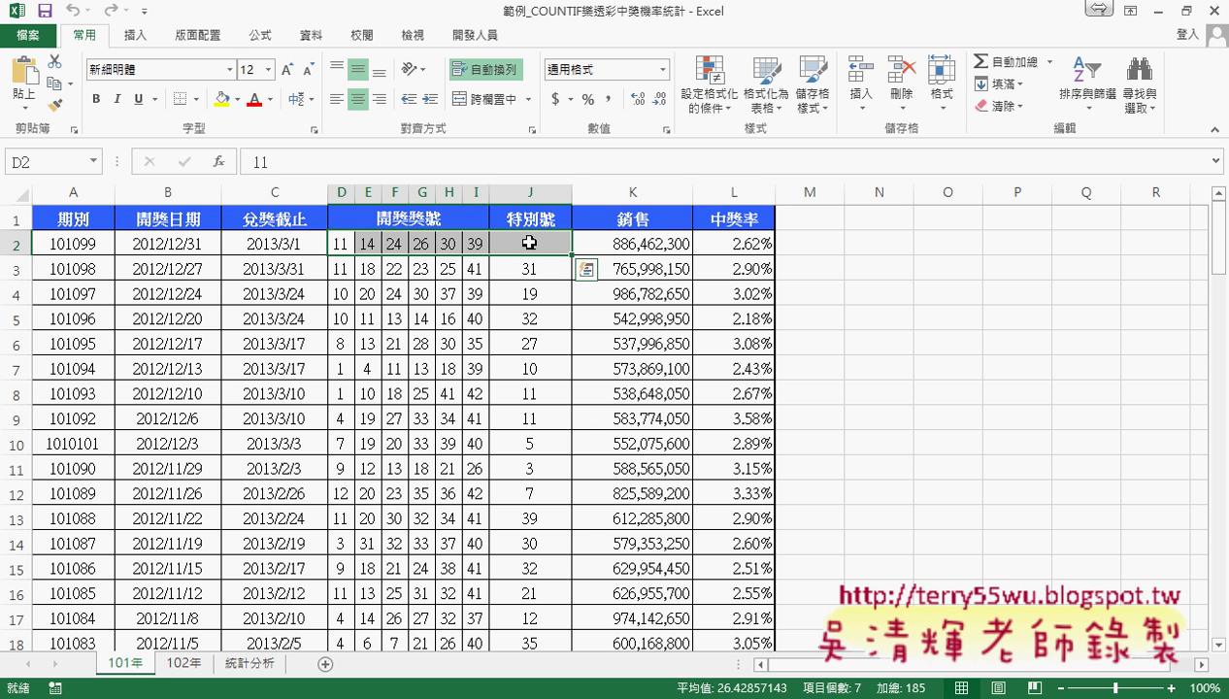
drag(379, 243, 480, 243)
click(522, 245)
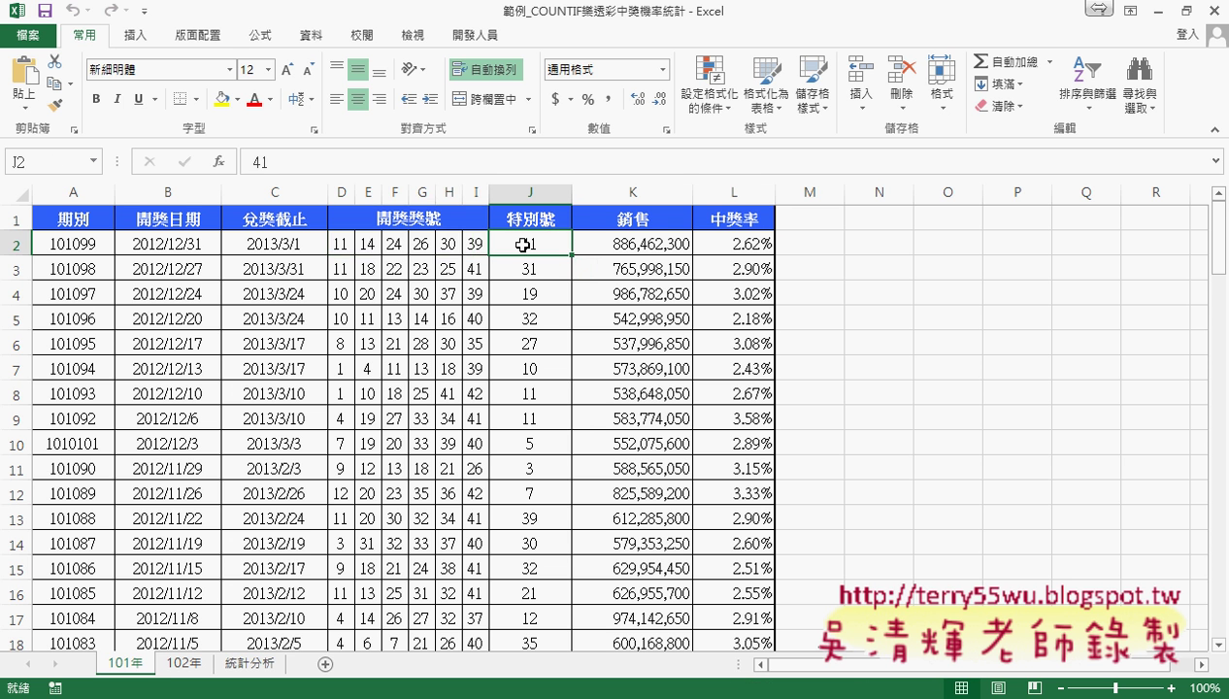
drag(340, 267, 483, 271)
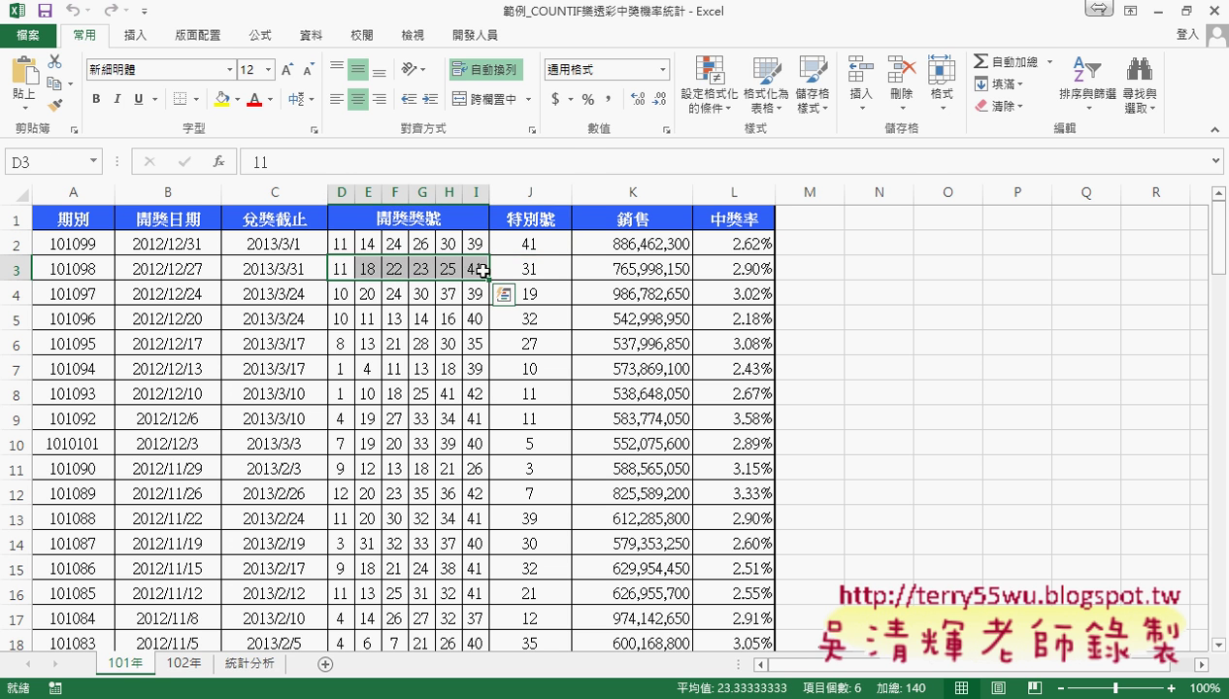
click(552, 271)
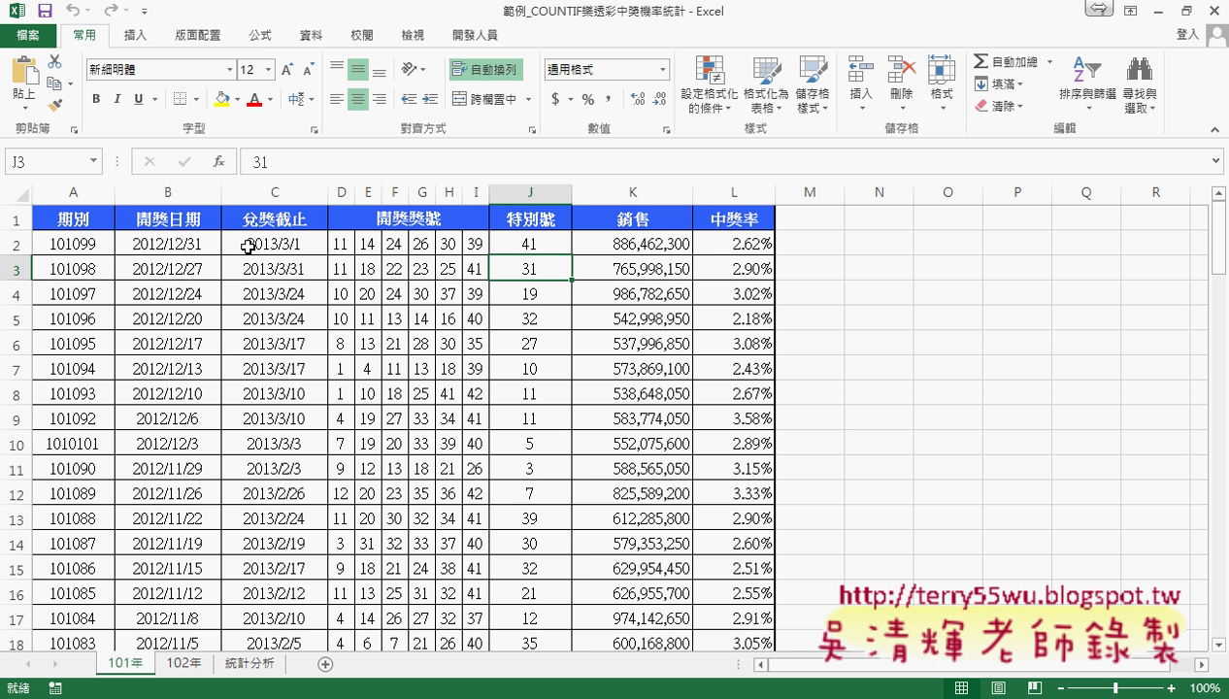
Jump from A2 to the last draw in row 100 and select its numbers D100:J100.
click(67, 246)
key(ctrl+Down)
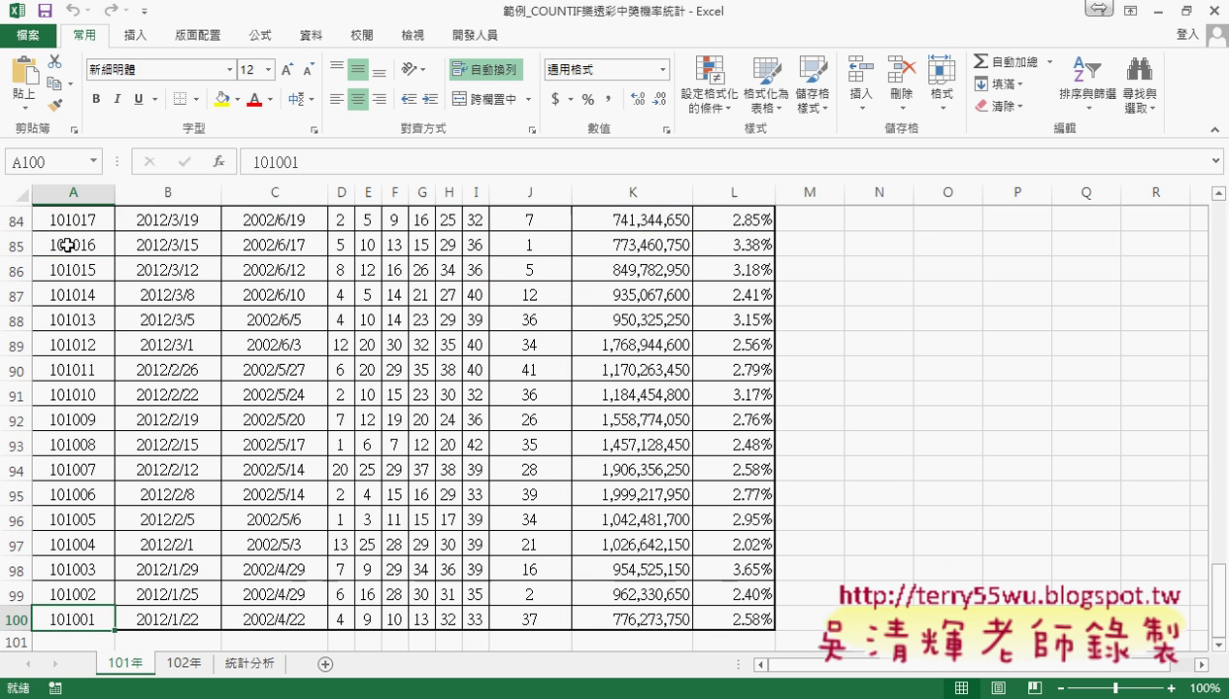
click(14, 618)
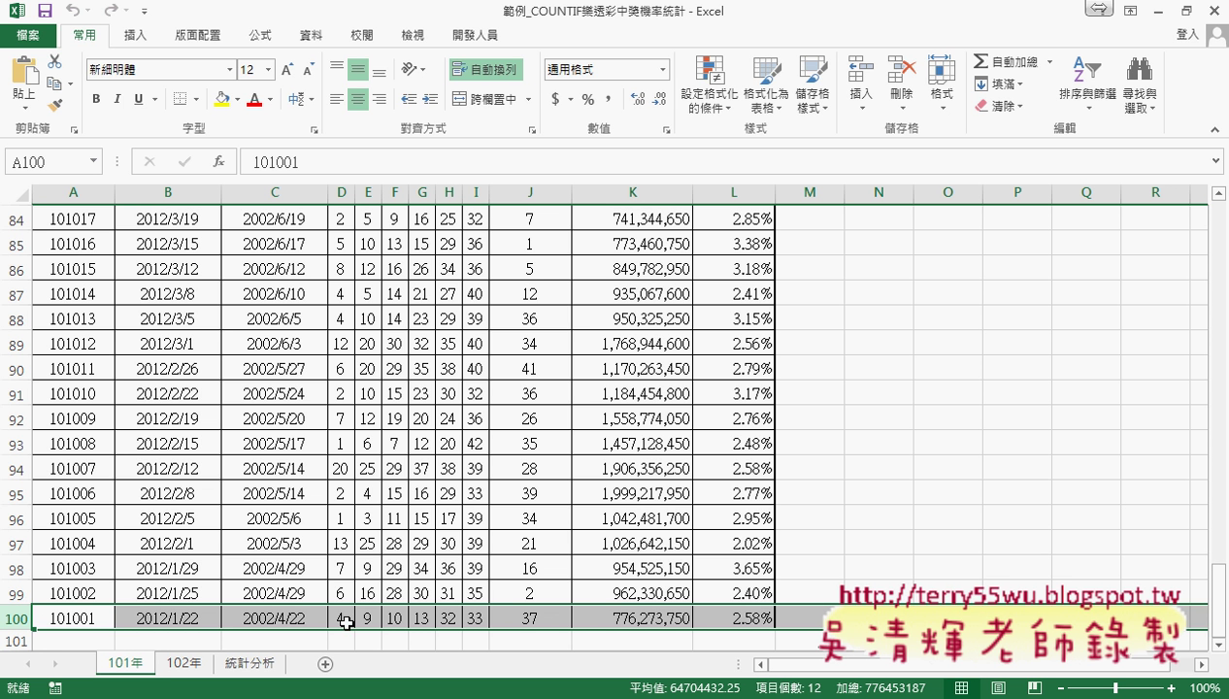
drag(341, 618, 527, 620)
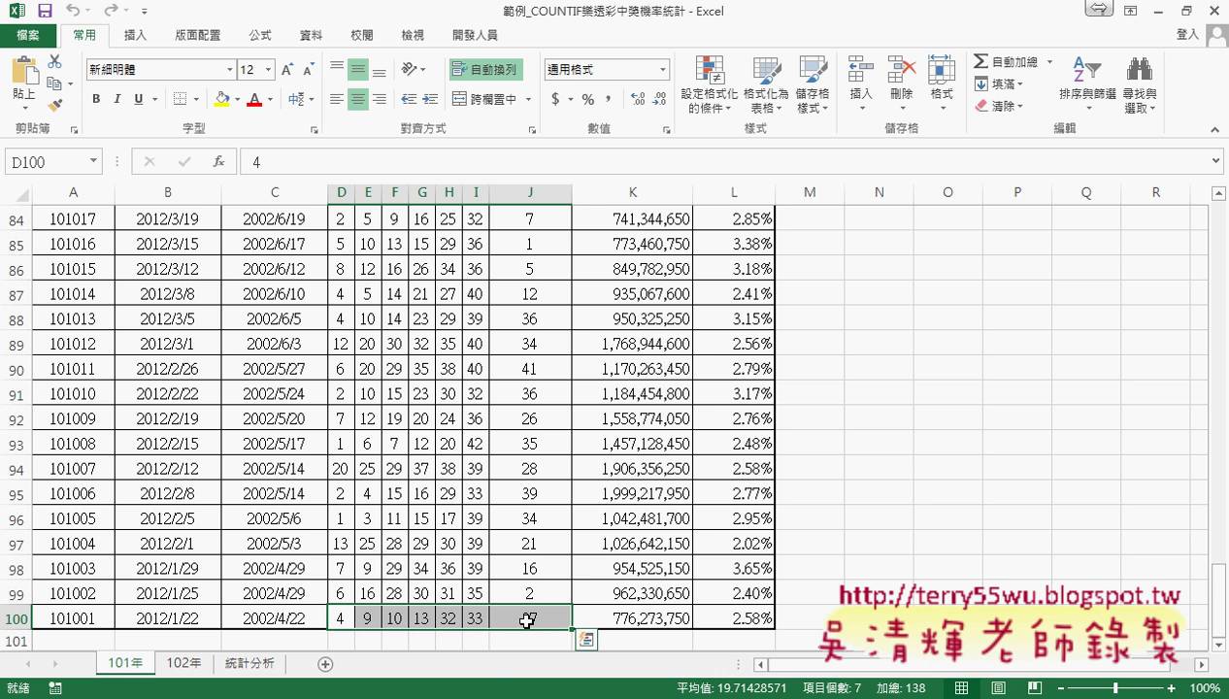
Point out 統計分析's B2–E2 columns (101年 and 102年 probability, total, rank), then return to 101年.
click(240, 664)
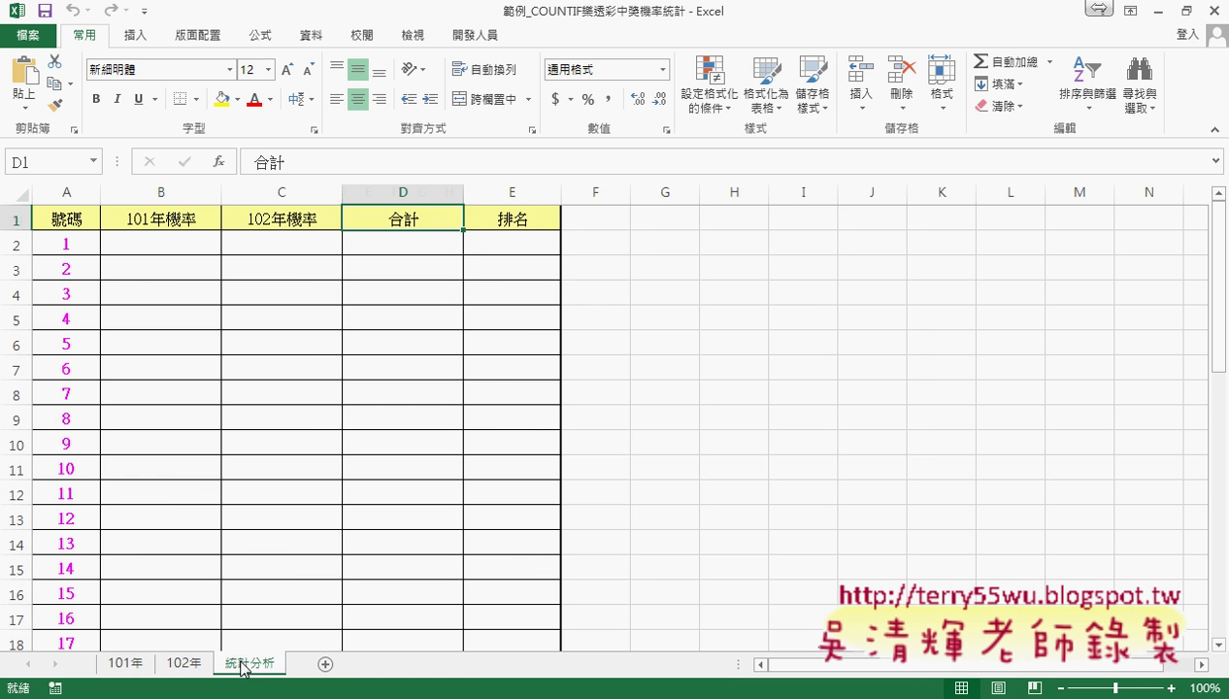
click(175, 238)
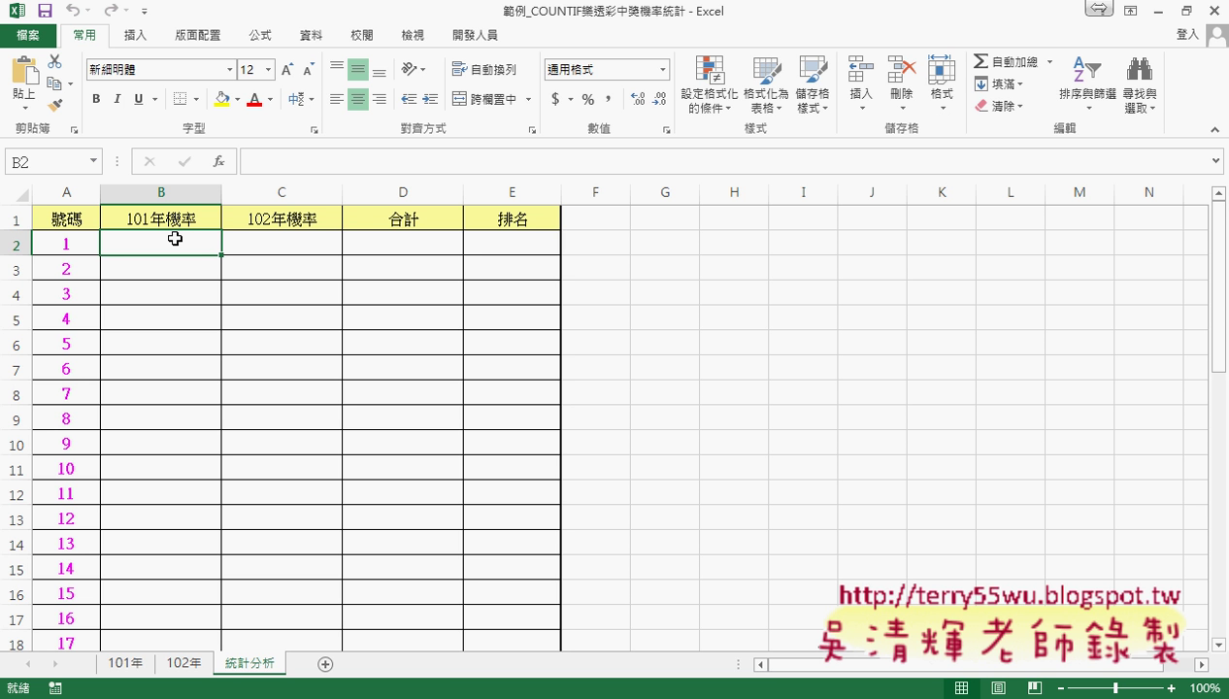
click(273, 245)
click(416, 243)
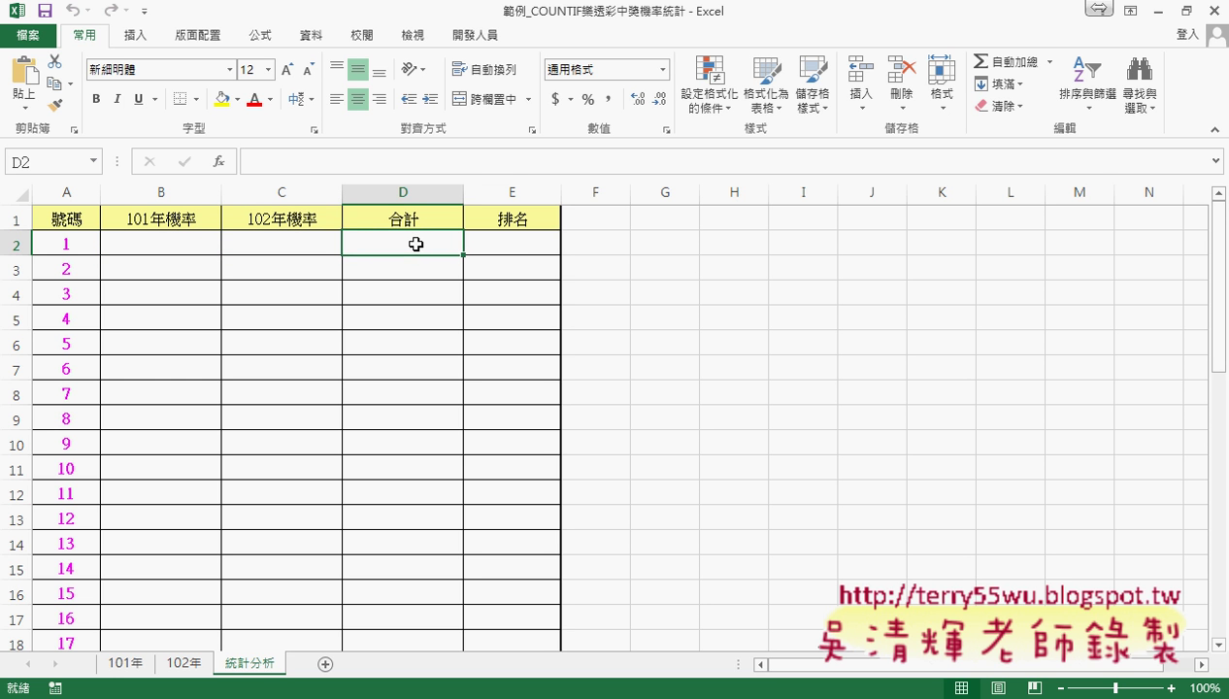
click(524, 243)
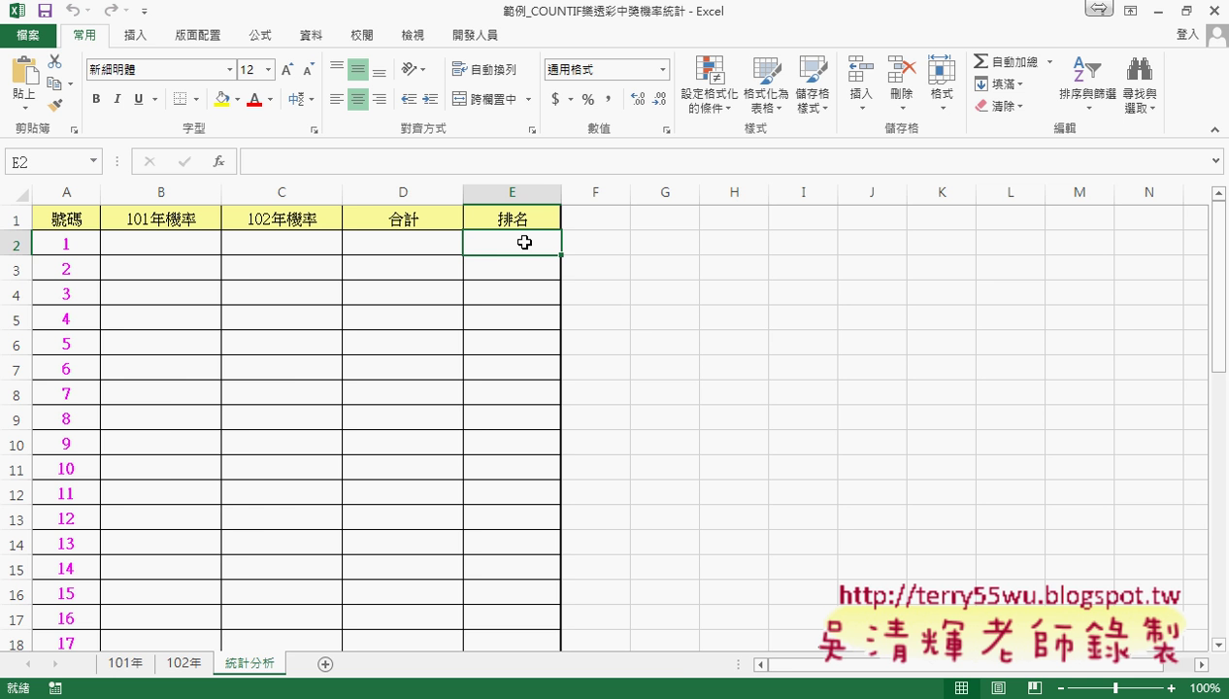
click(126, 663)
Select the 101年 numbers D2:J100 and name the range 開獎101 in the Name Box.
scroll(323, 401, up, 9)
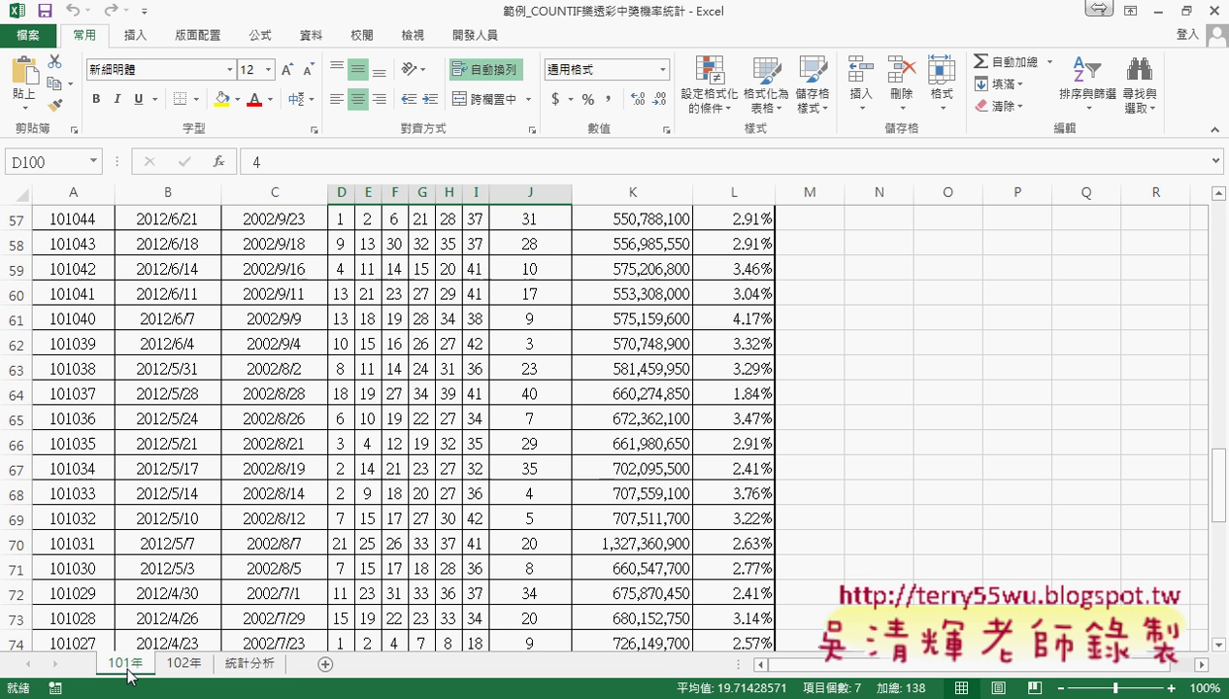
scroll(324, 401, up, 7)
scroll(324, 401, up, 8)
scroll(323, 401, up, 4)
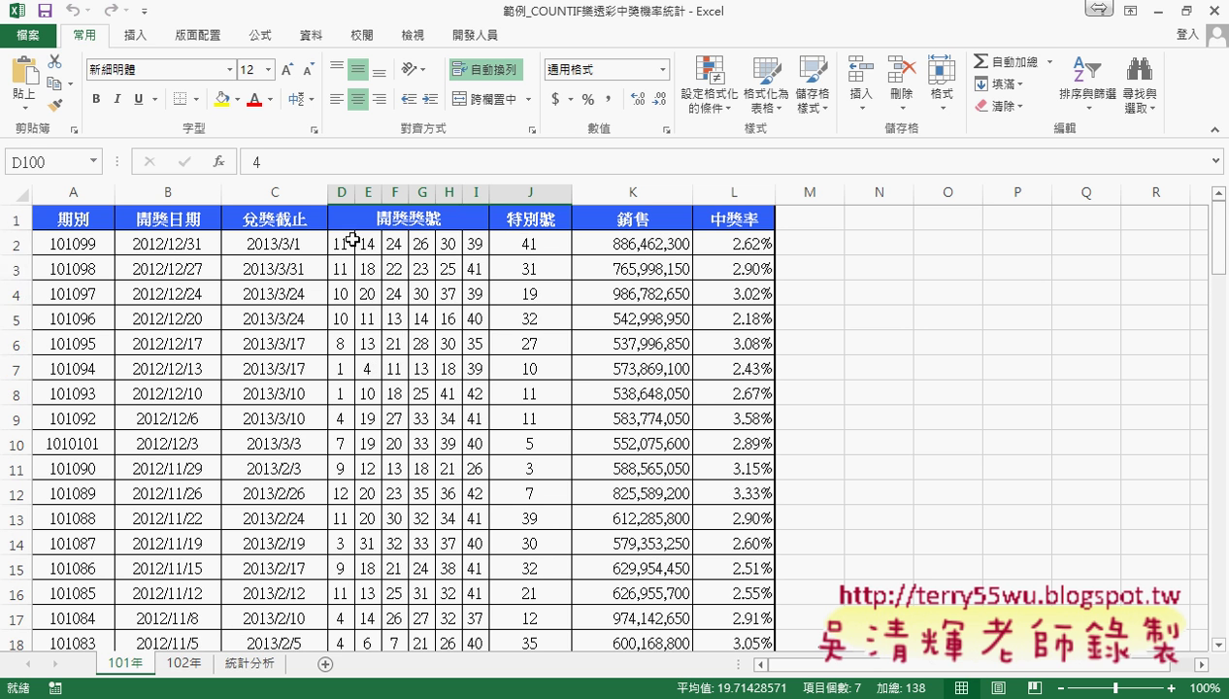
drag(342, 242, 540, 347)
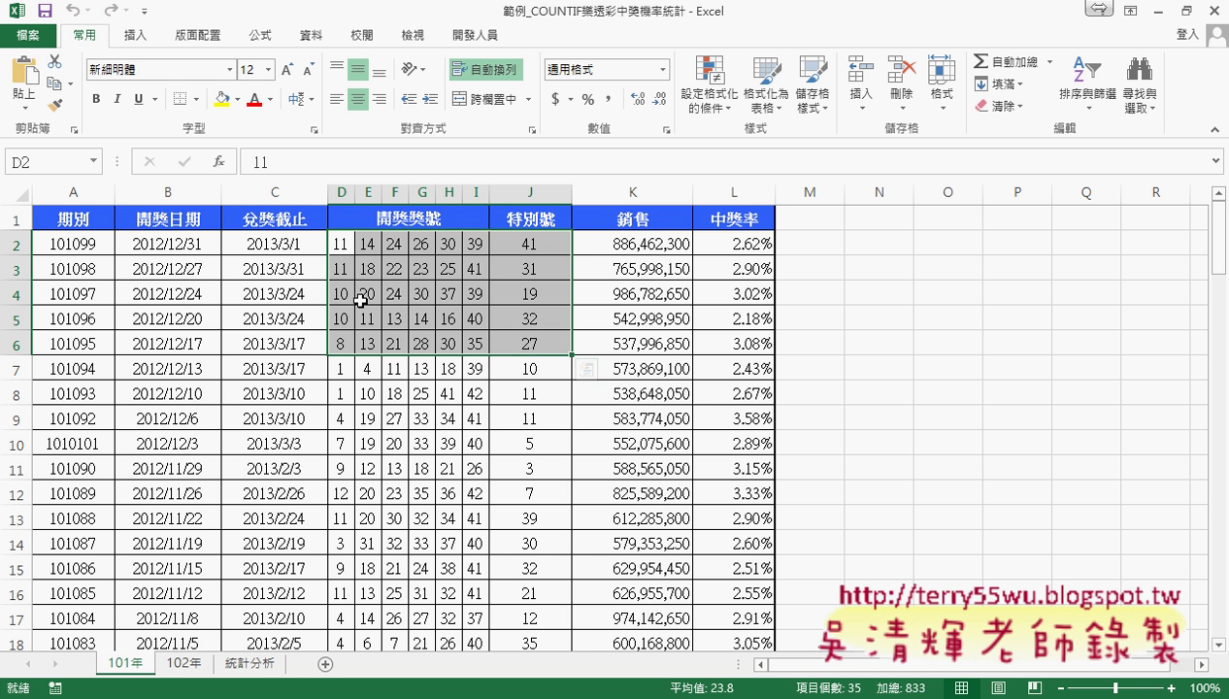
click(342, 244)
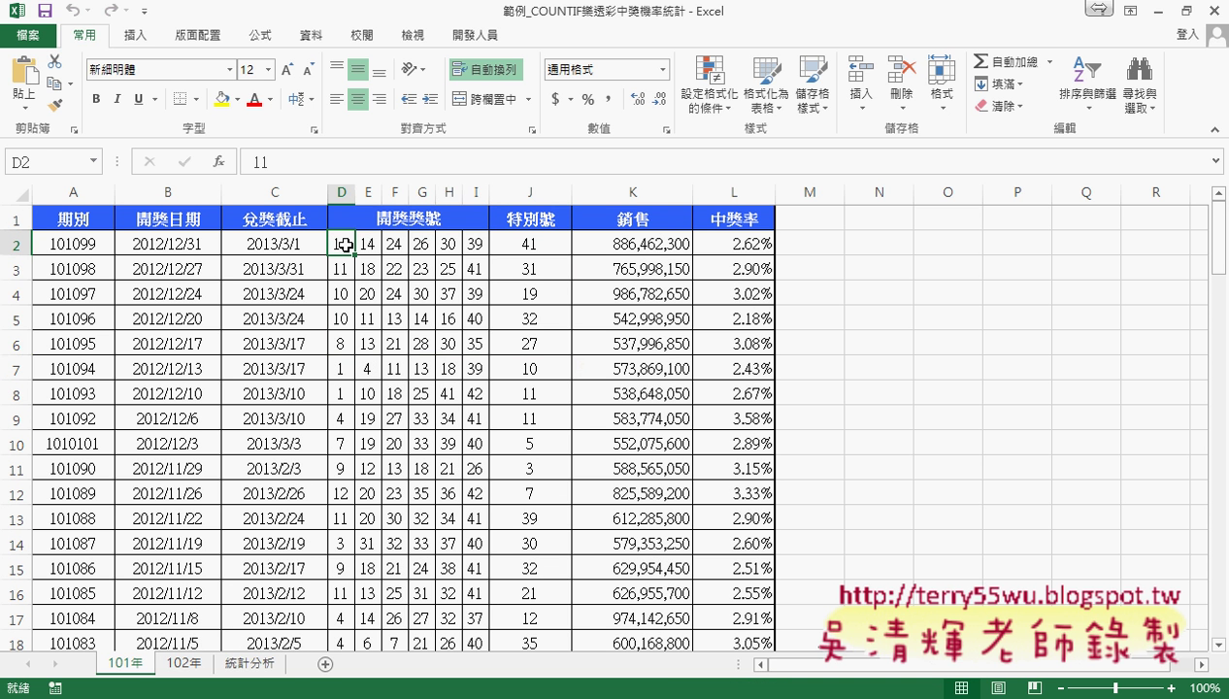
shift+click(532, 240)
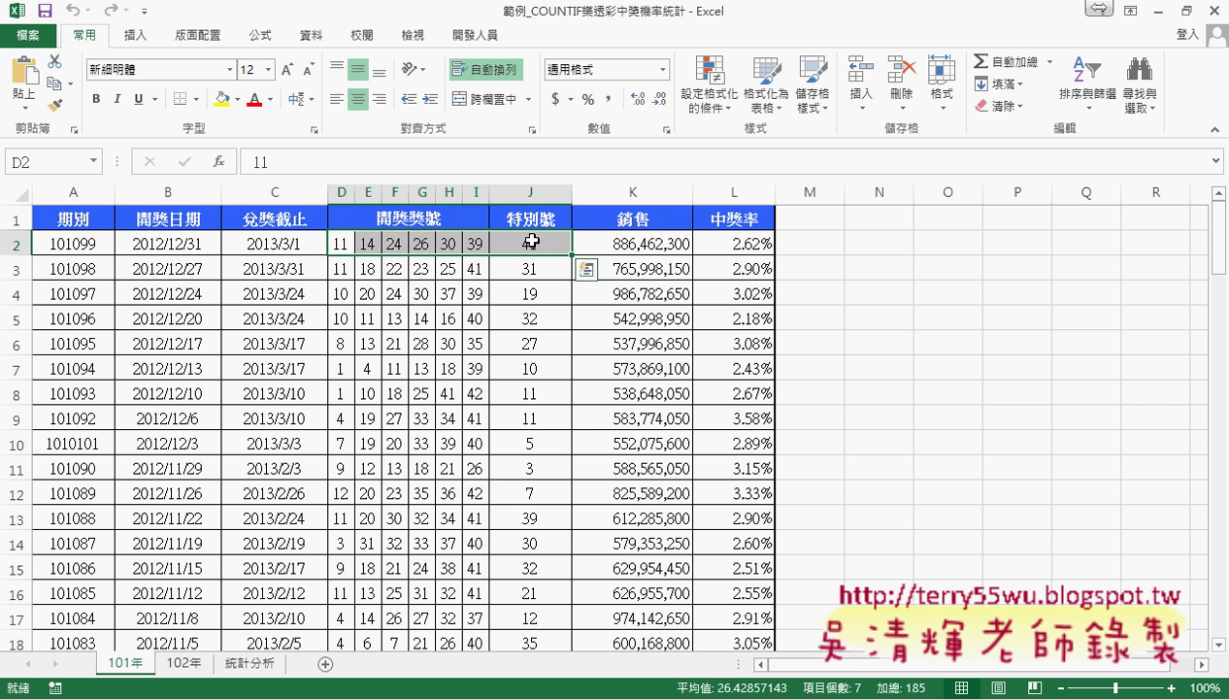
key(ctrl+shift+Down)
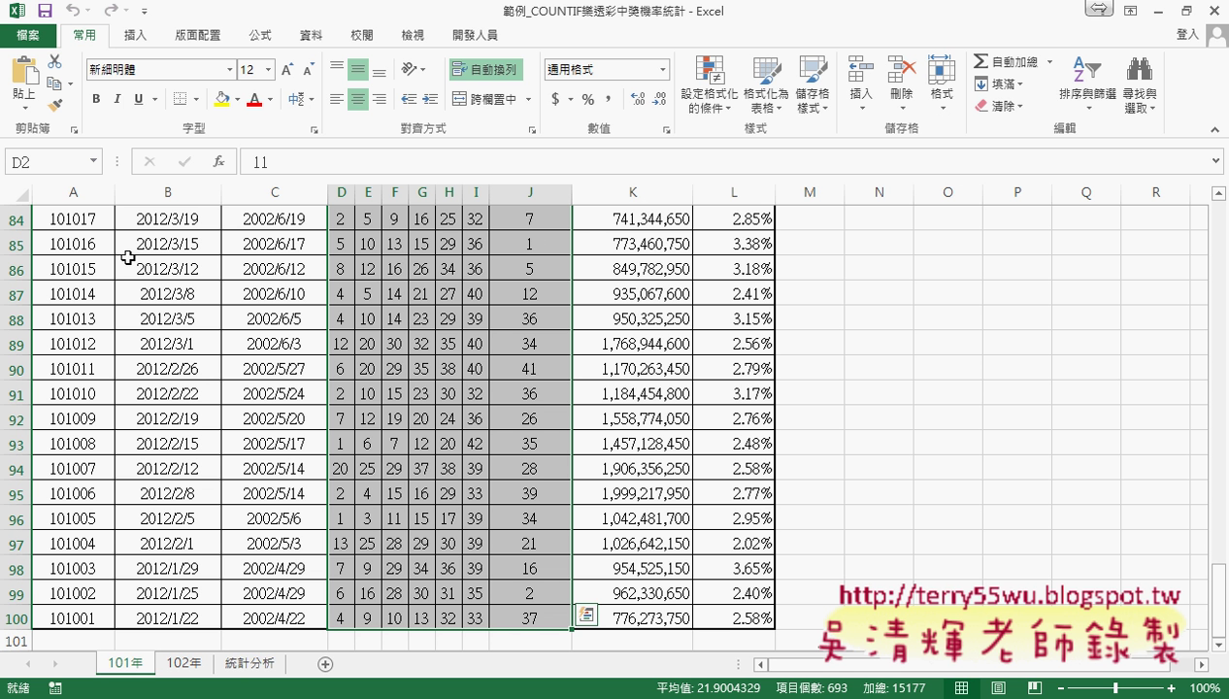
click(73, 165)
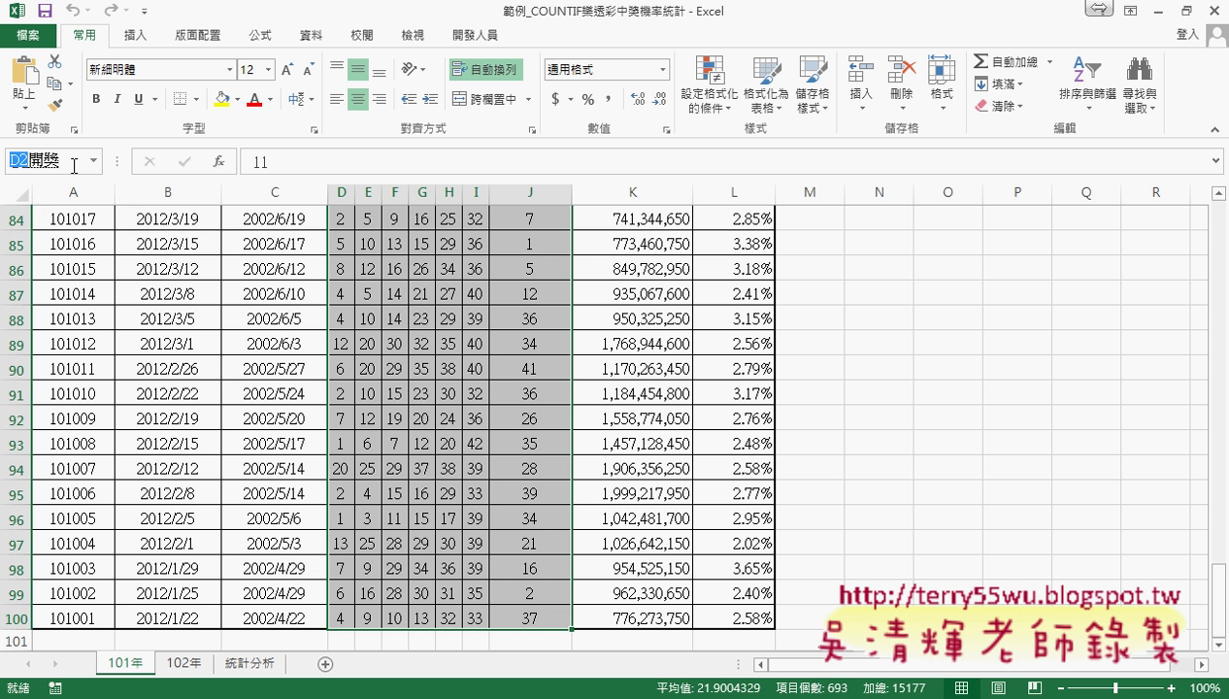
text(開獎101)
key(Return)
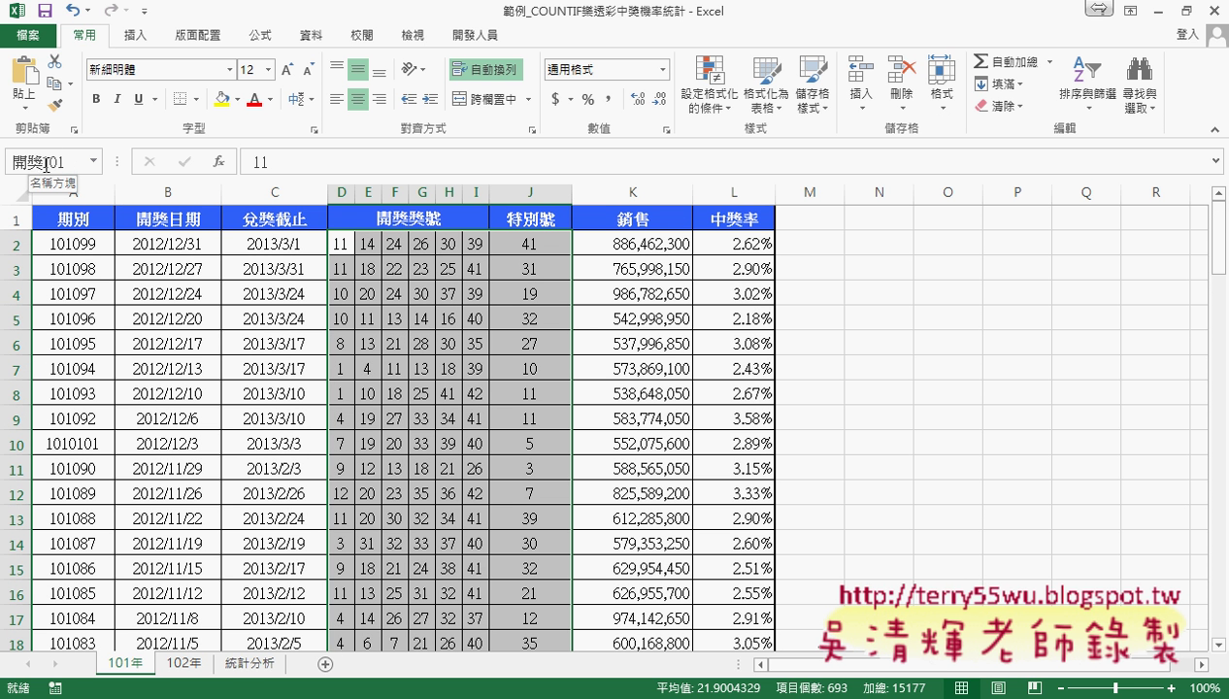
Check in Name Manager that 開獎101 refers to '101年'!$D$2:$J$100.
click(259, 35)
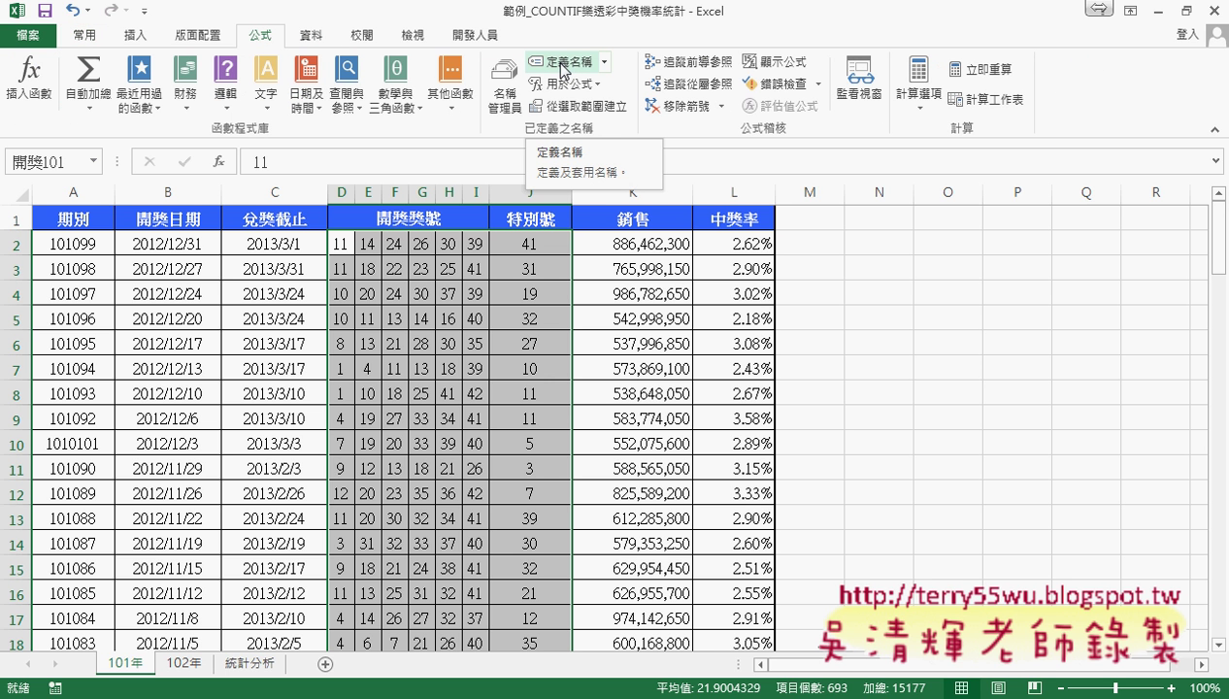
click(492, 89)
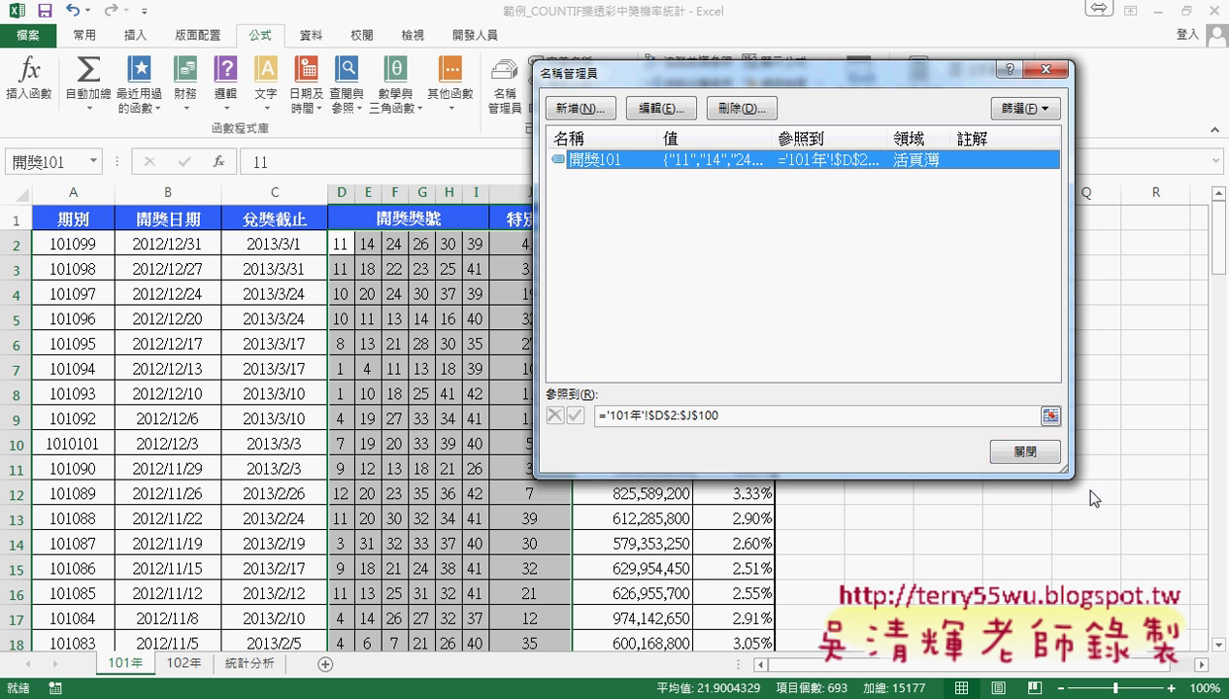
click(1025, 453)
On the 102年 sheet, select D2:J105 and name it 開獎102 in the Name Box.
click(185, 664)
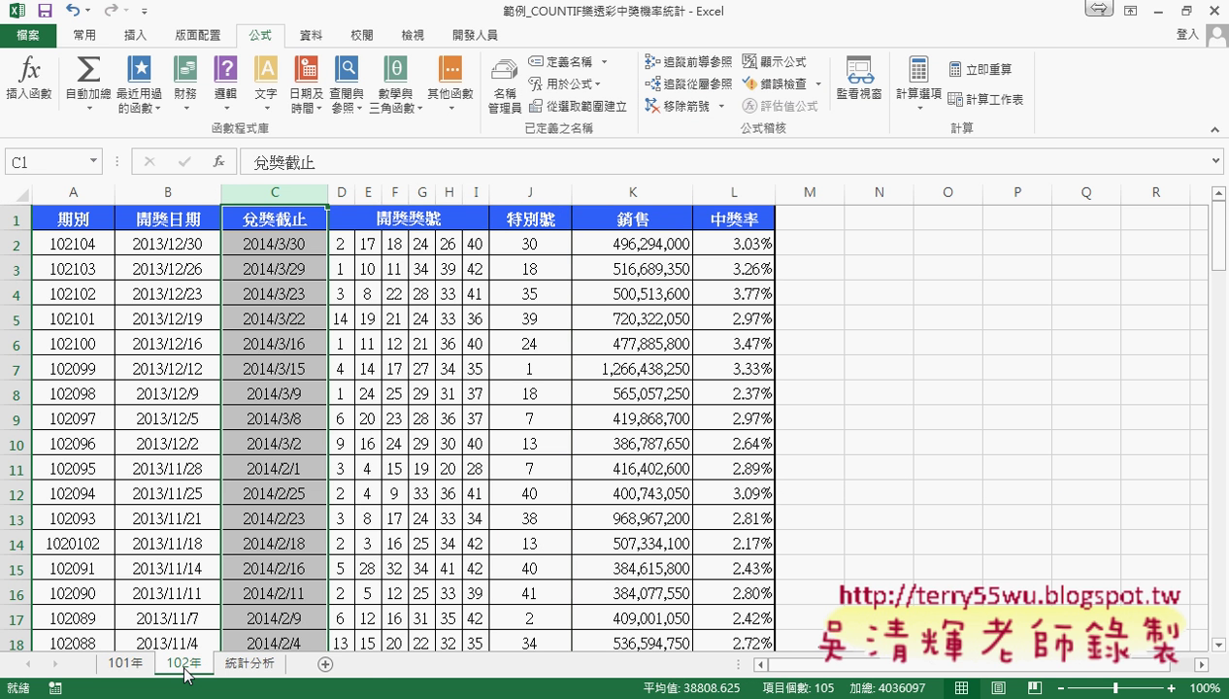
click(338, 243)
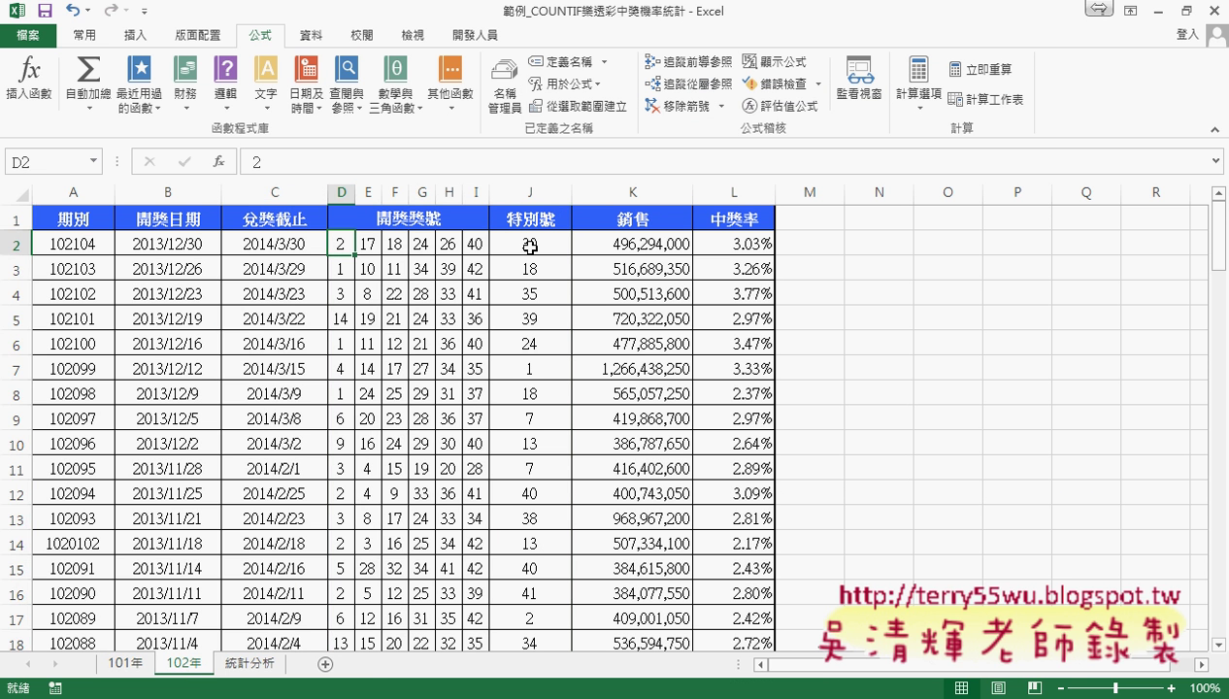
shift+click(544, 246)
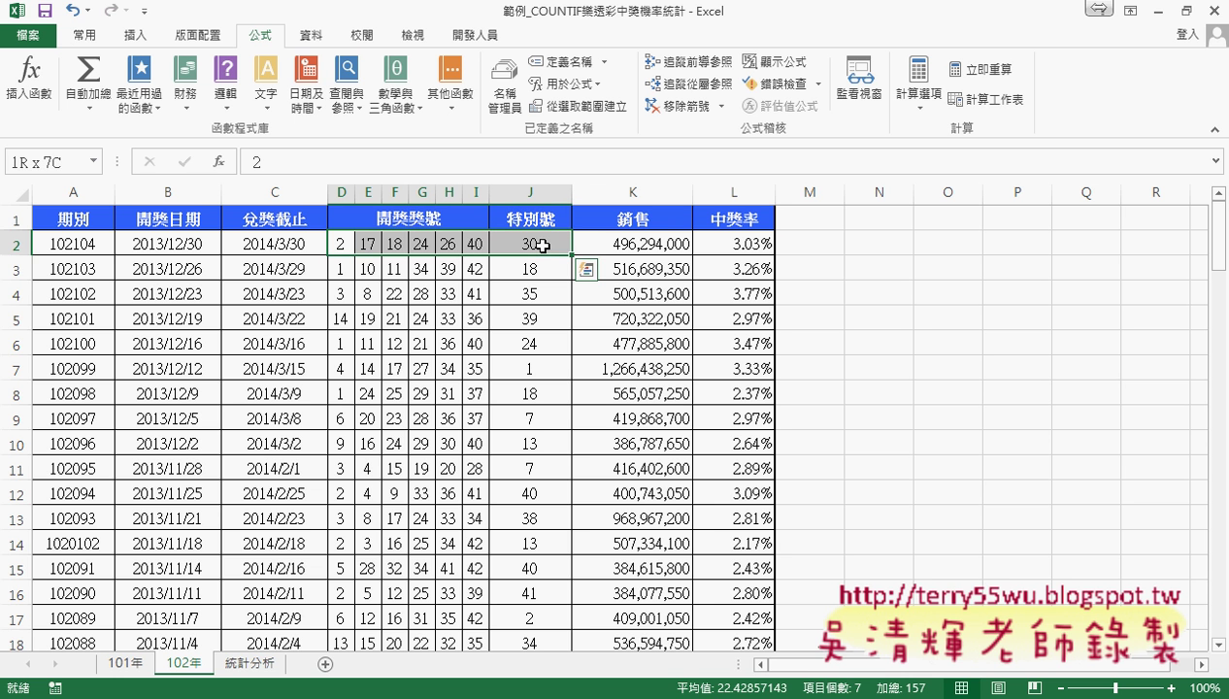
key(ctrl+shift+Down)
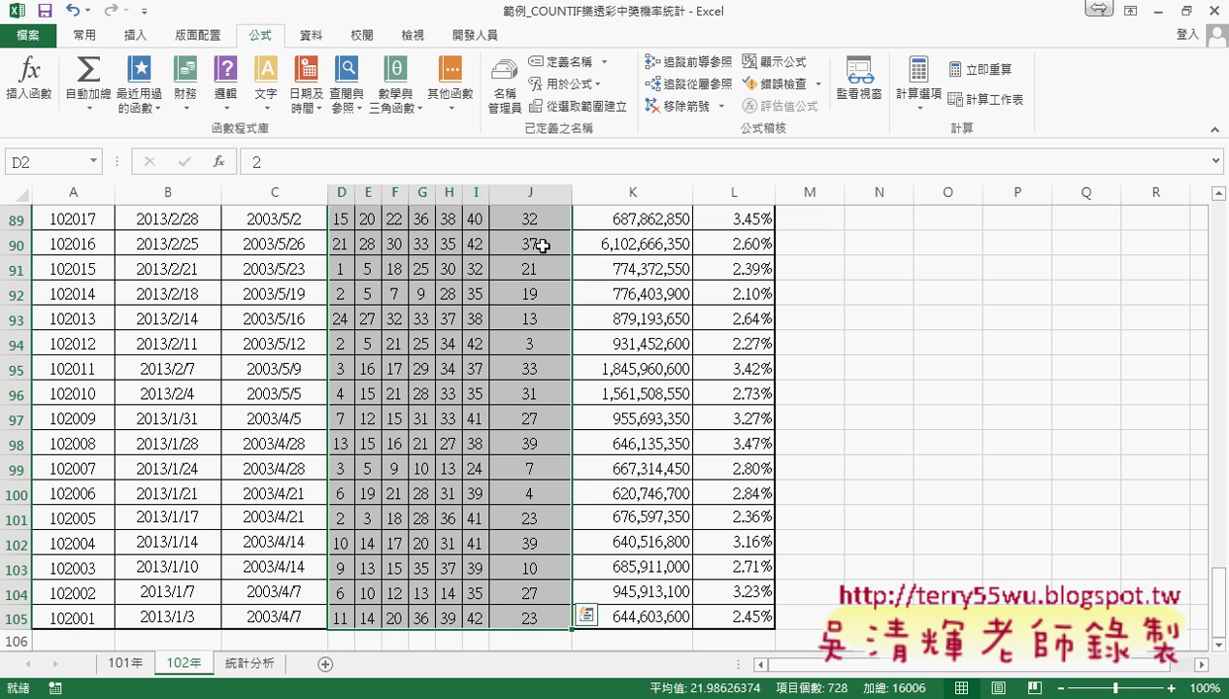
click(42, 162)
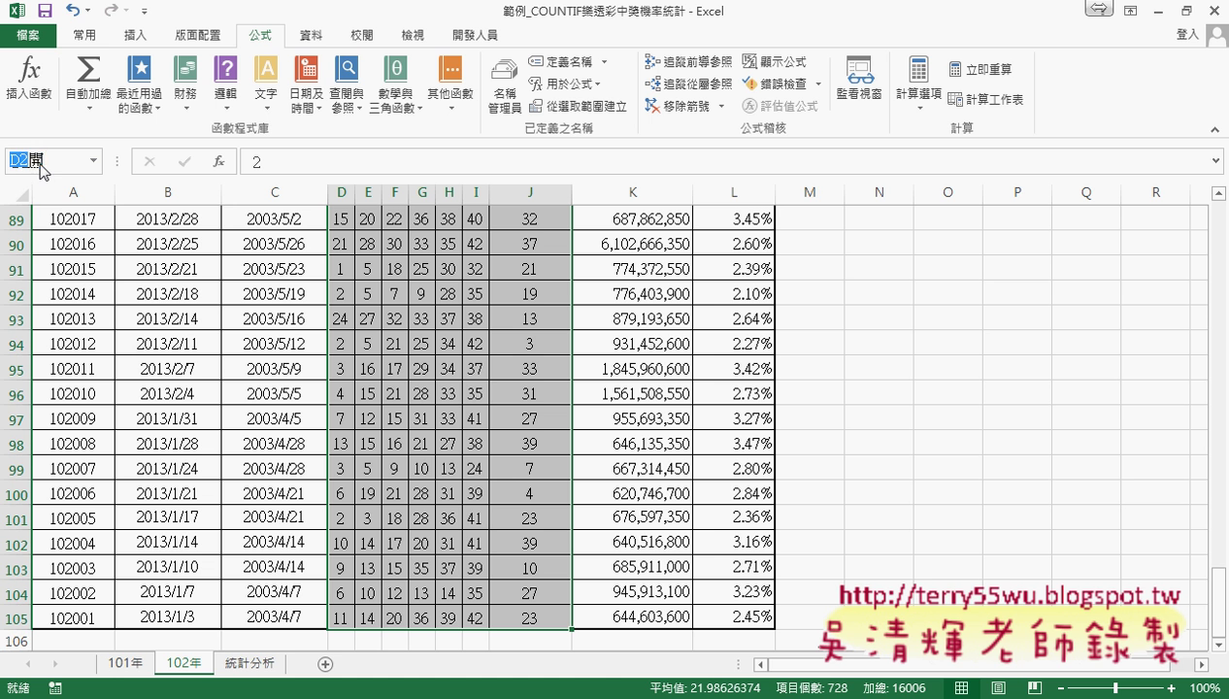
text(開獎102)
key(Return)
key(Return)
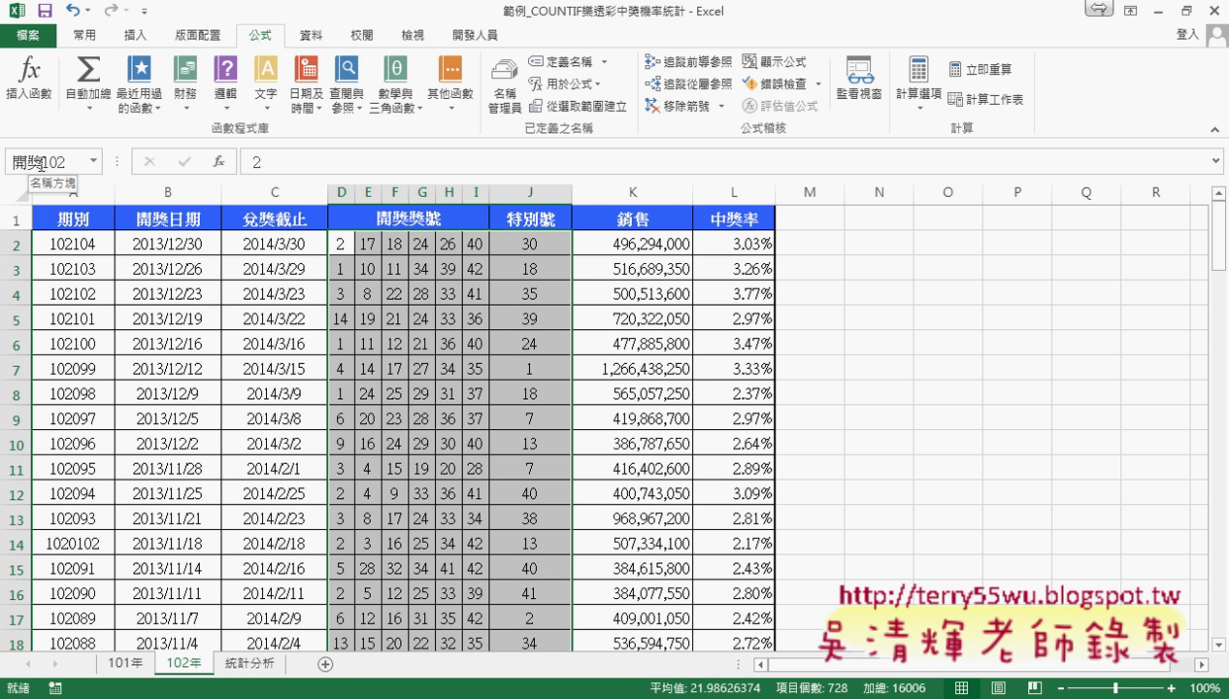
Compare the 開獎102 and 開獎101 ranges in Name Manager, then close it.
click(506, 97)
click(614, 180)
click(624, 161)
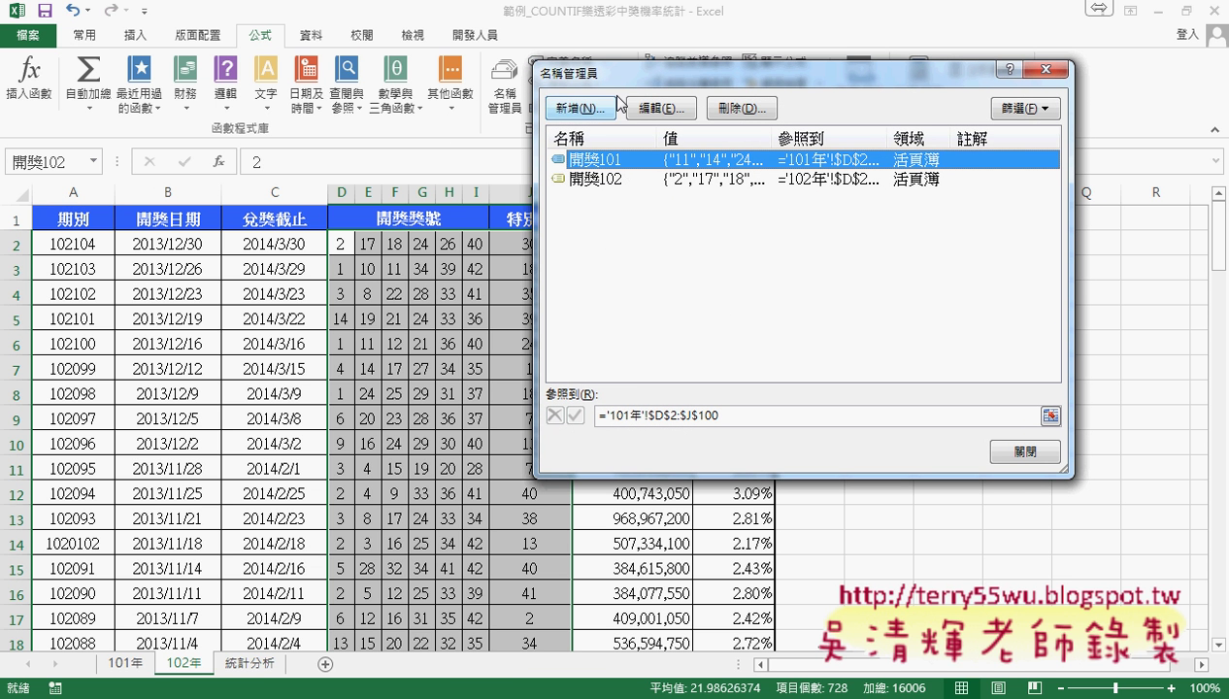
click(596, 184)
click(614, 163)
click(1022, 454)
On 統計分析, select B2 and start a formula with =.
click(236, 664)
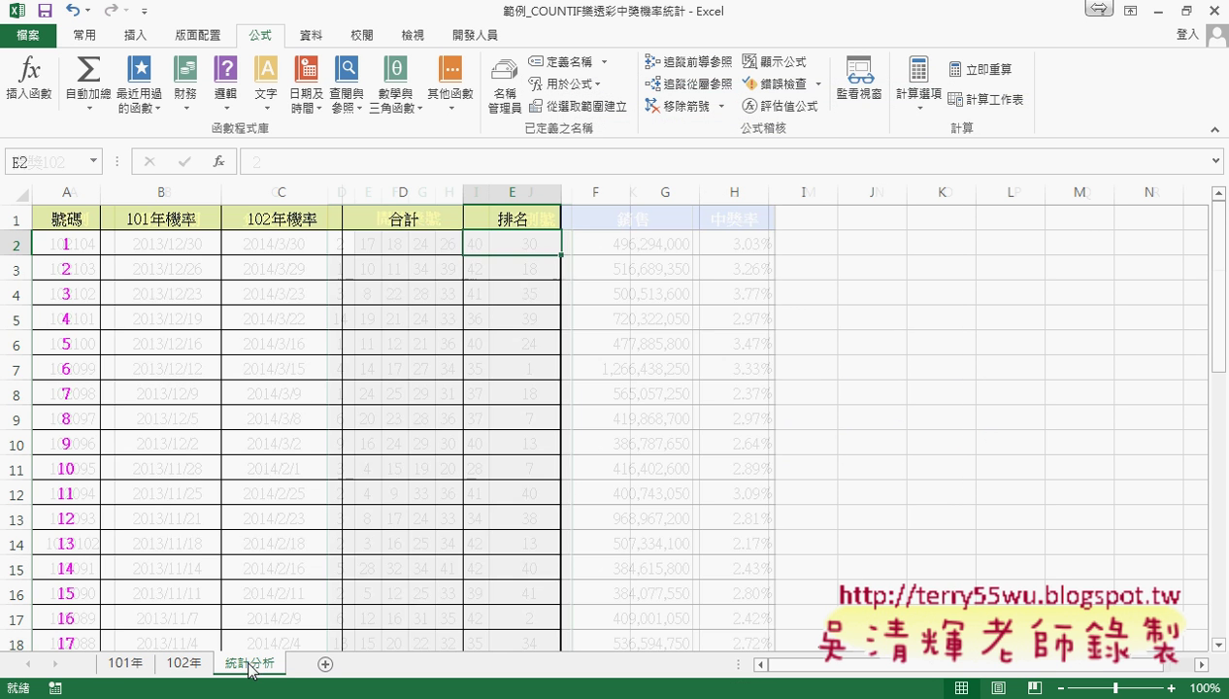
click(171, 245)
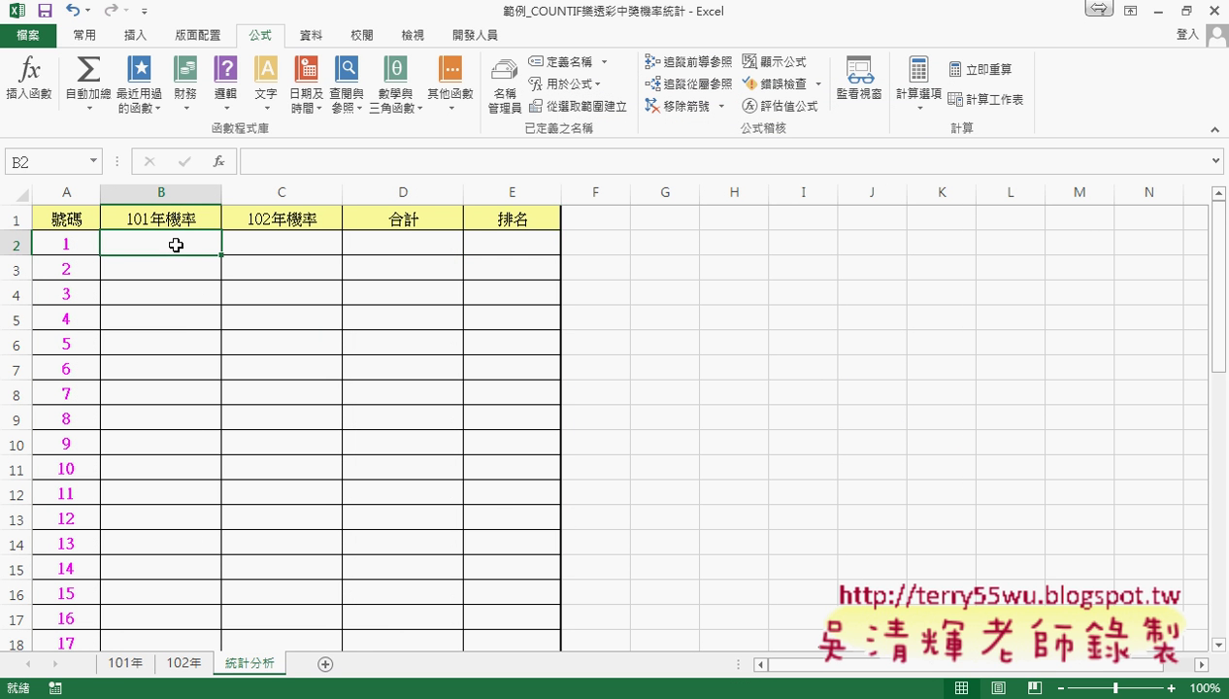
click(304, 160)
text(-)
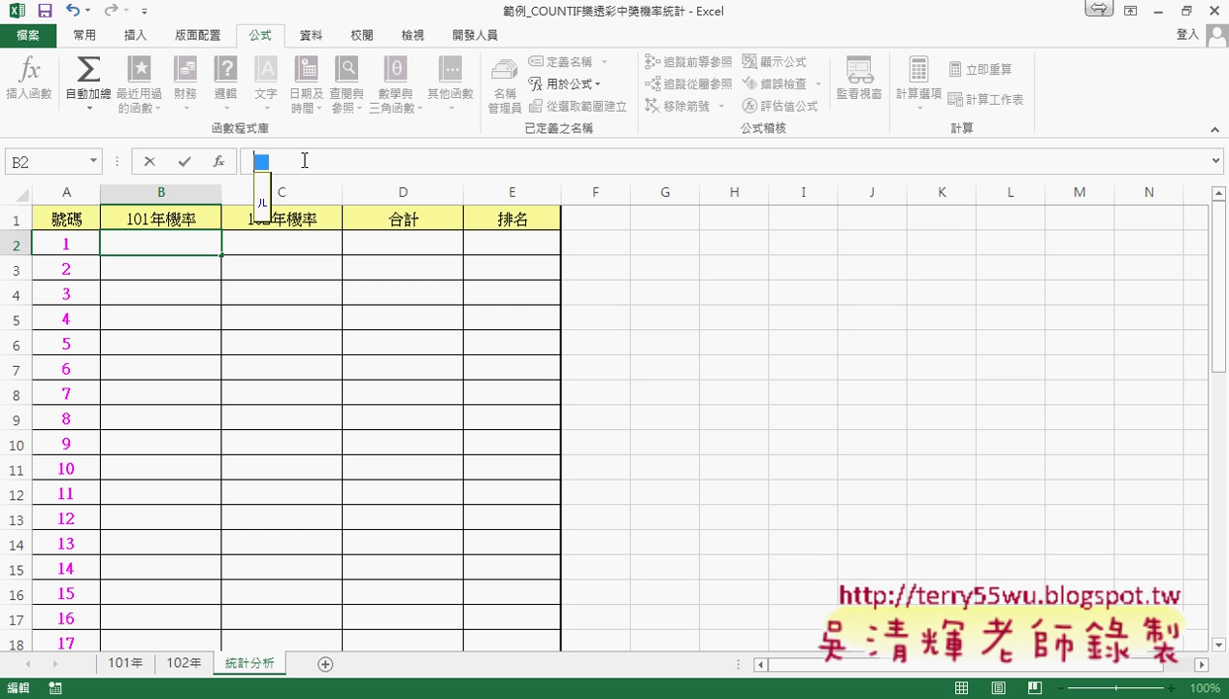
key(BackSpace)
text(=)
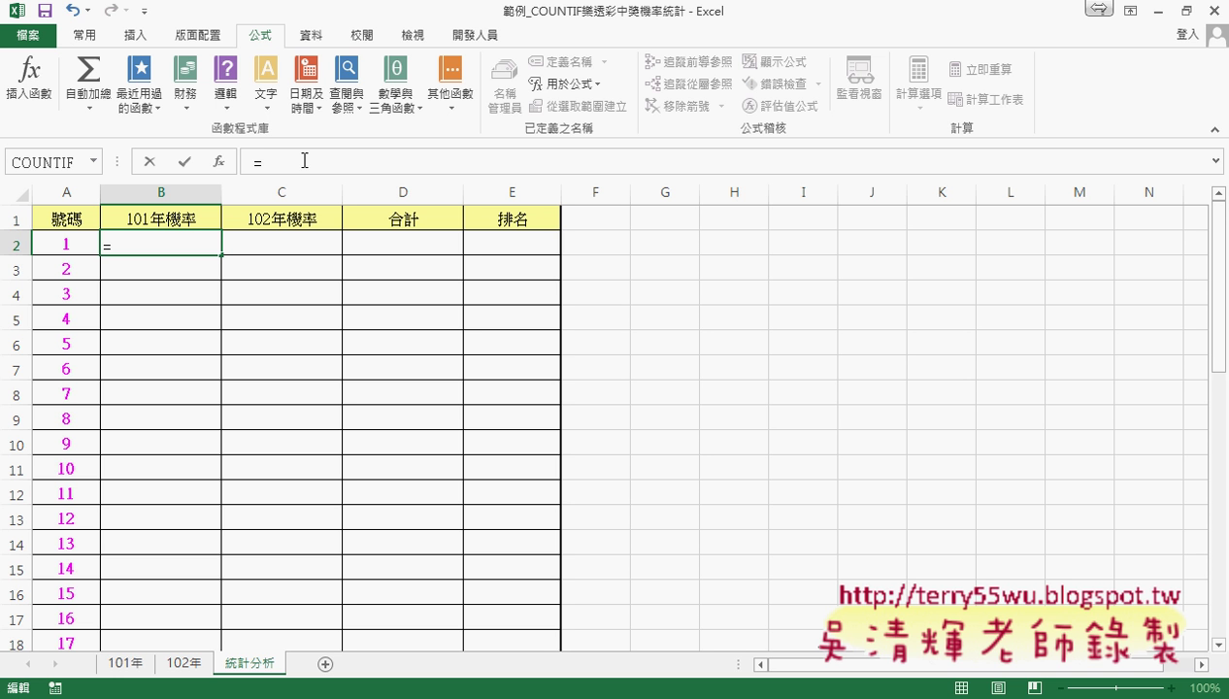
Insert COUNTIF with range 開獎101 (via F3) and criteria A2, giving 17.
click(219, 161)
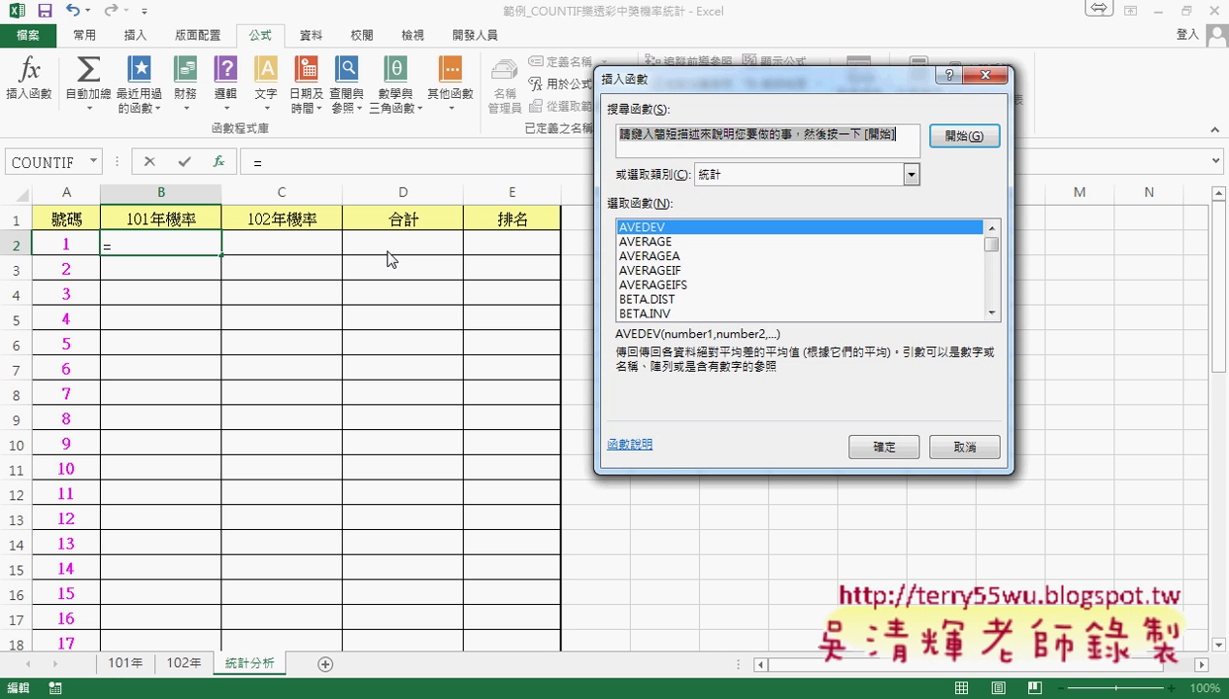
click(747, 177)
click(753, 193)
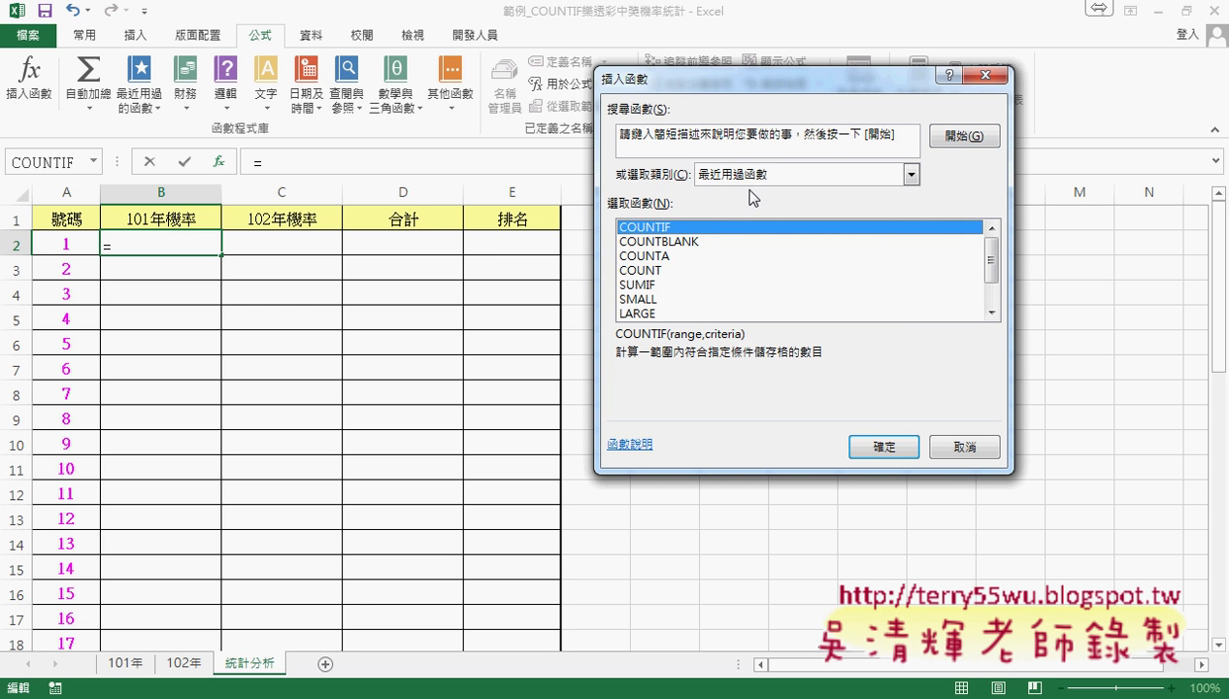
double_click(675, 227)
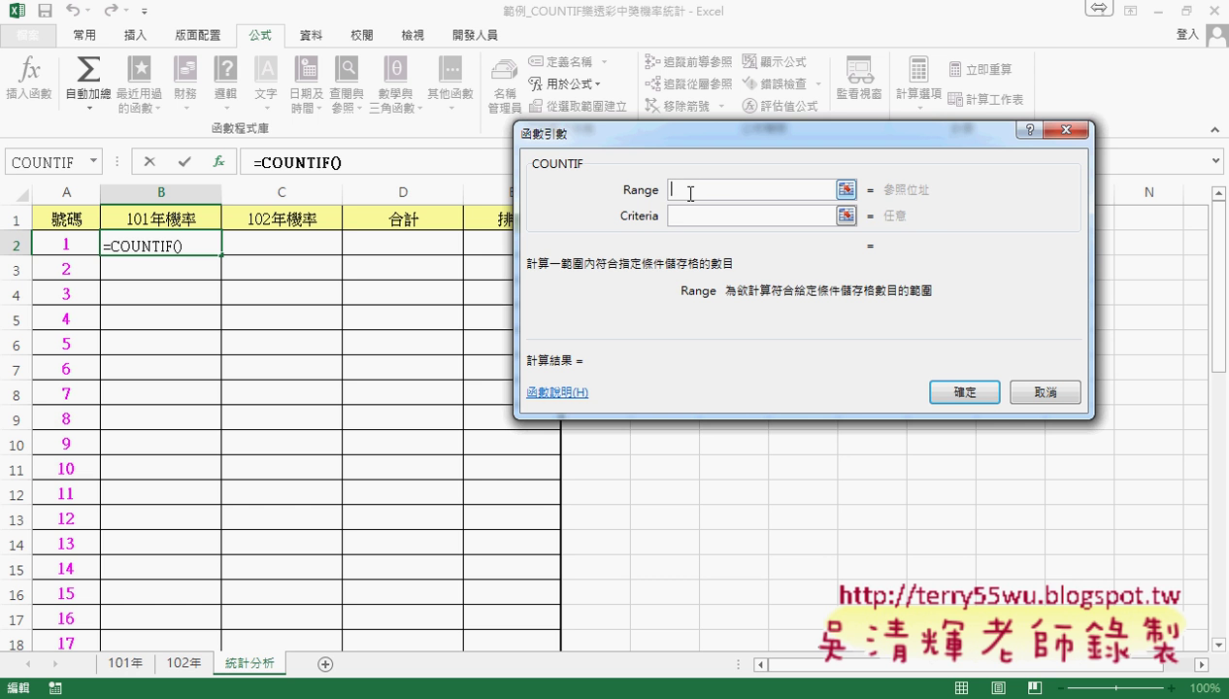
key(F3)
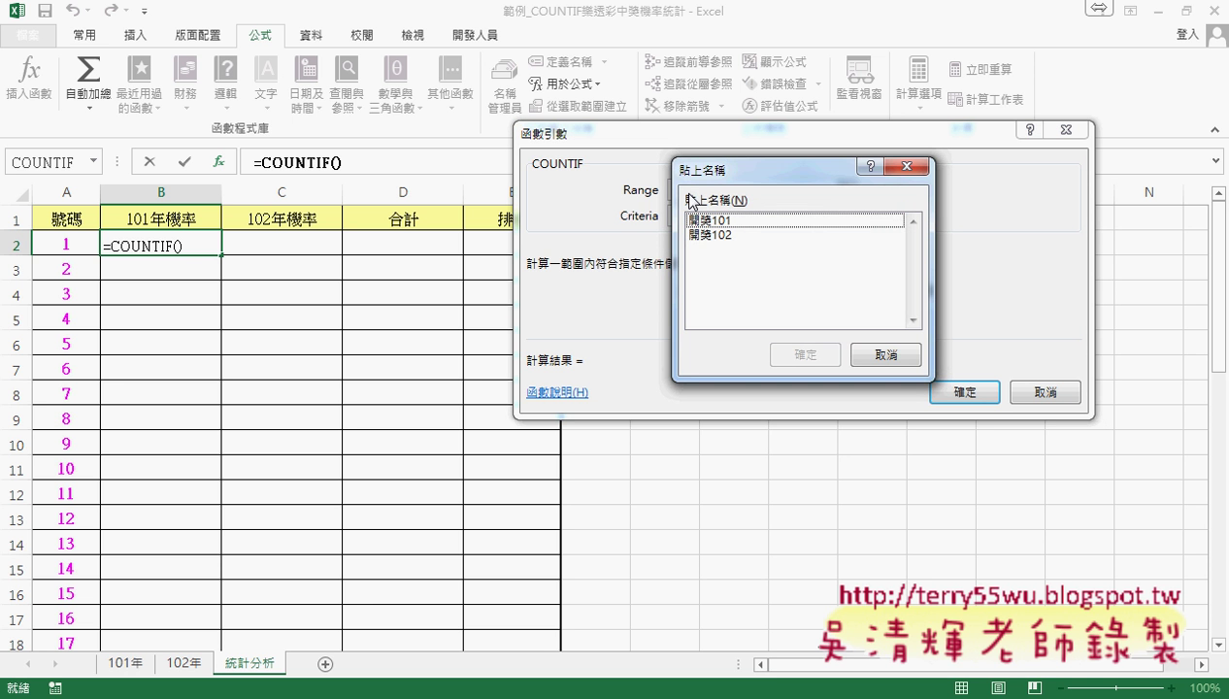
double_click(711, 220)
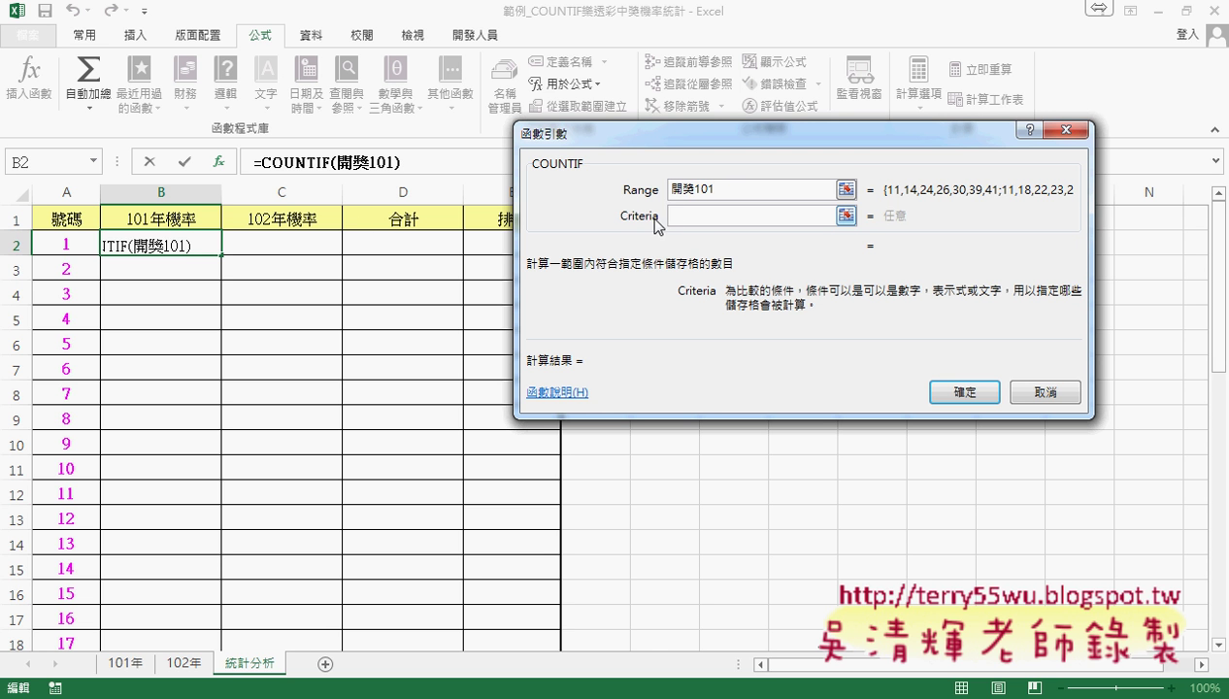
click(62, 239)
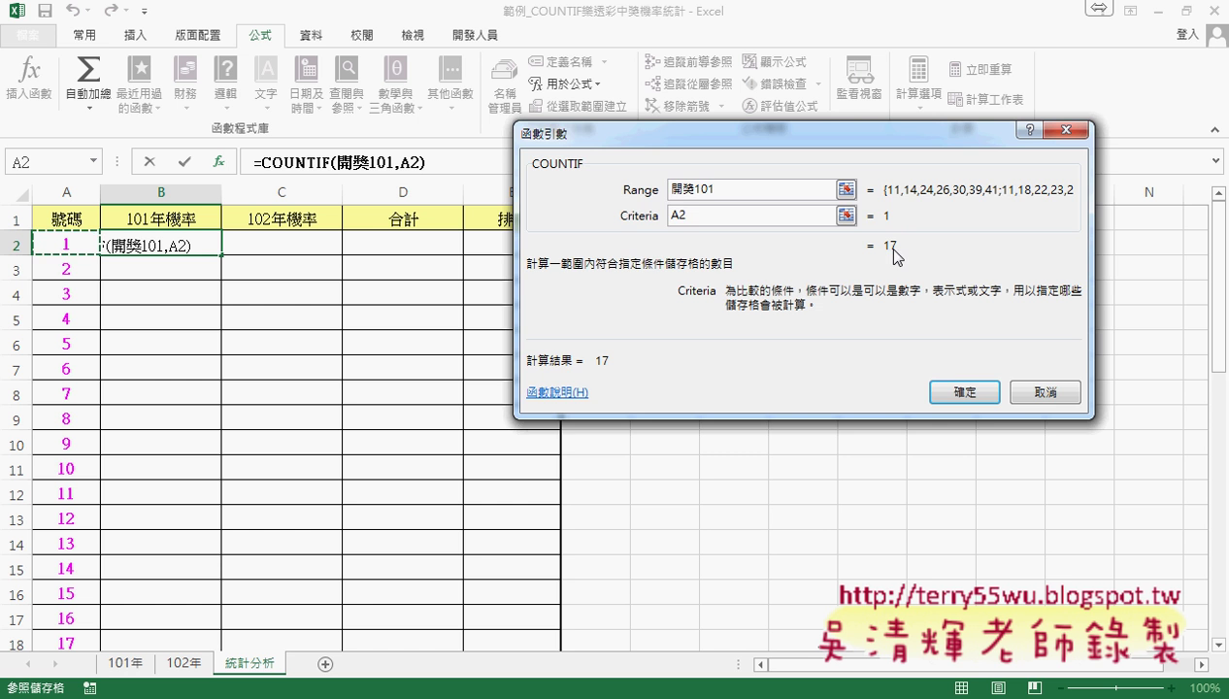
click(963, 391)
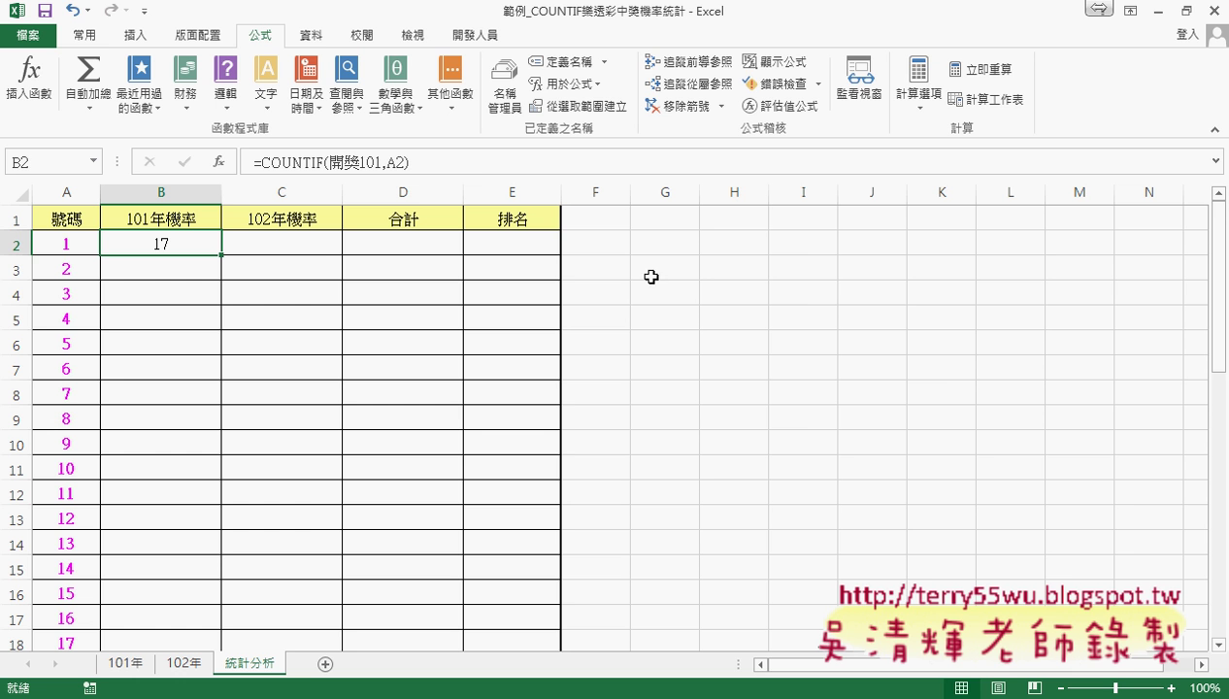
Append a division to B2's formula and paste a copy of COUNTIF(開獎101,A2) after it.
click(467, 165)
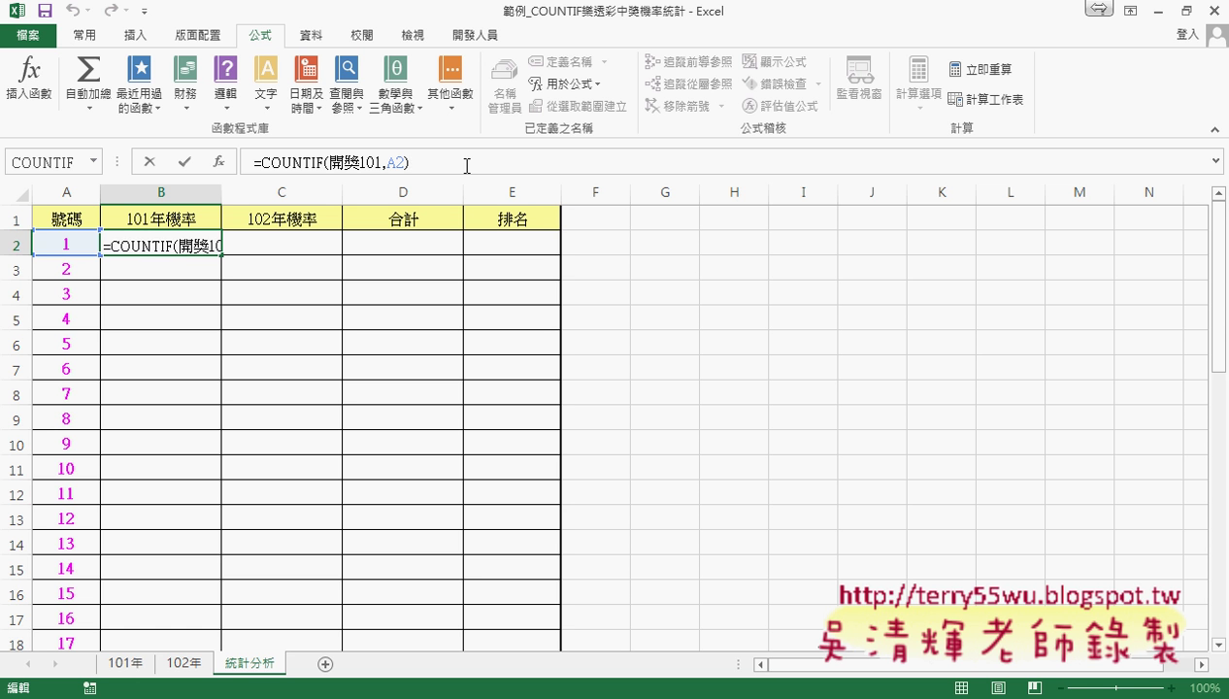
text(/)
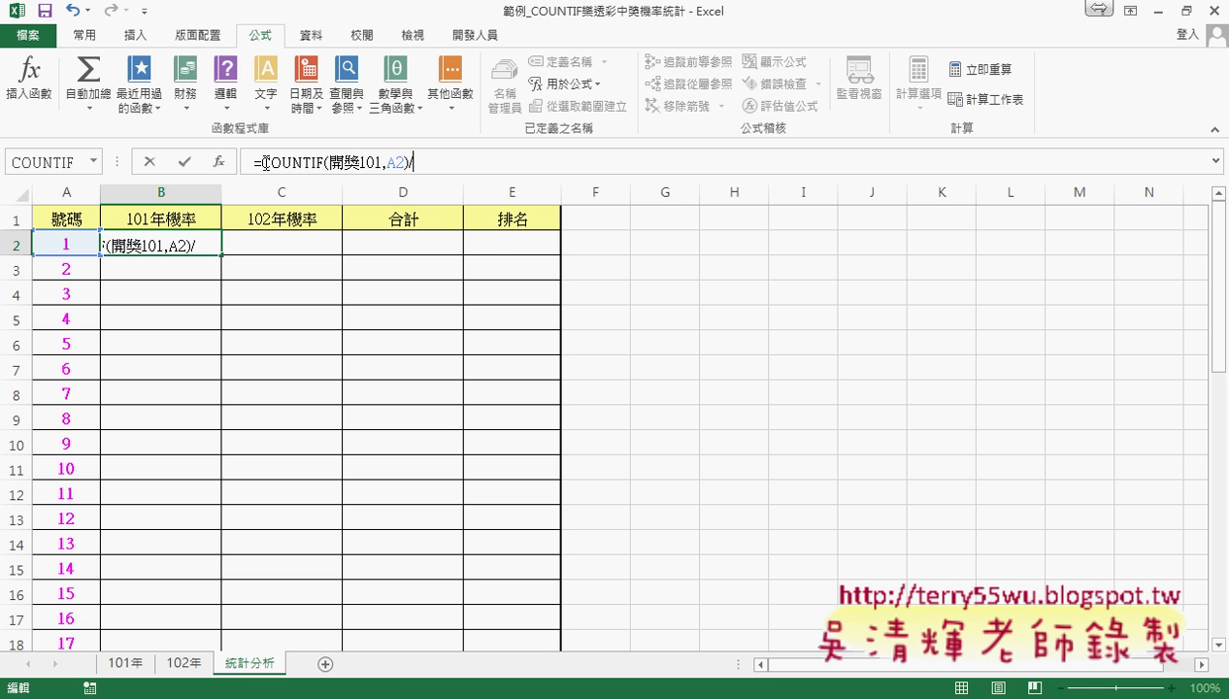
drag(264, 164, 431, 160)
key(ctrl+c)
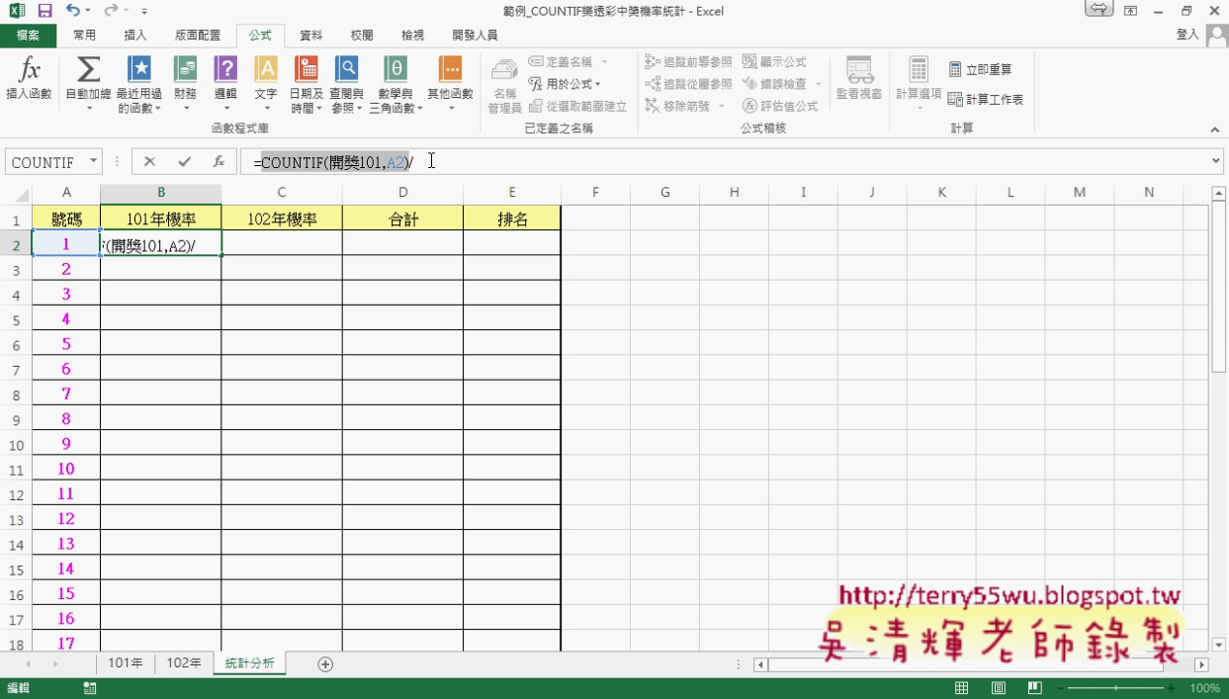
click(431, 160)
key(ctrl+v)
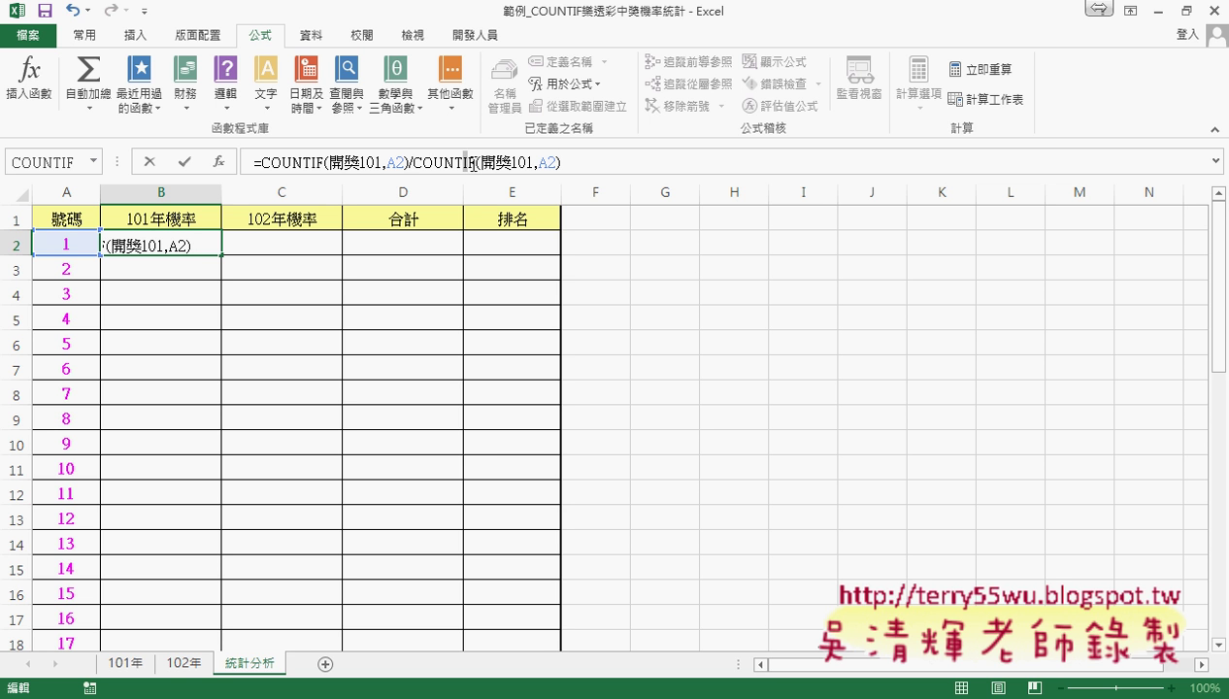
Change the divisor to COUNT(開獎101) and commit, making B2 0.024531025.
click(472, 162)
key(BackSpace)
key(BackSpace)
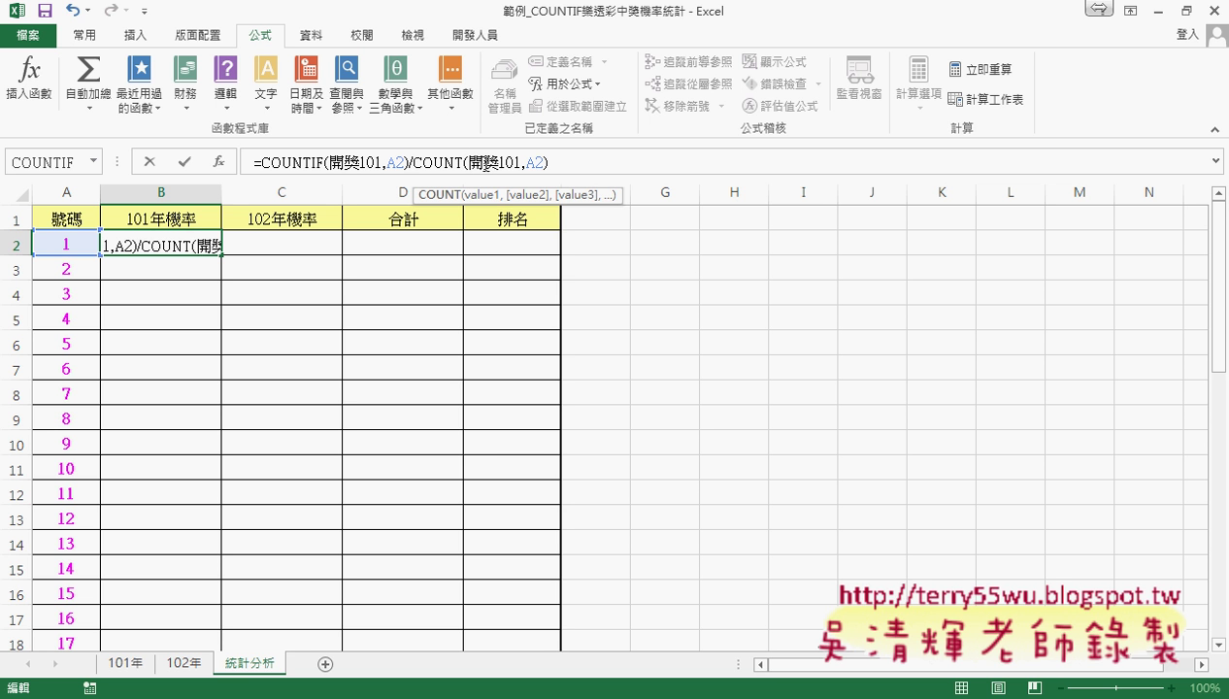
mouse_move(525, 162)
mouse_down()
mouse_move(545, 162)
mouse_move(412, 163)
mouse_up()
key(BackSpace)
key(BackSpace)
text())
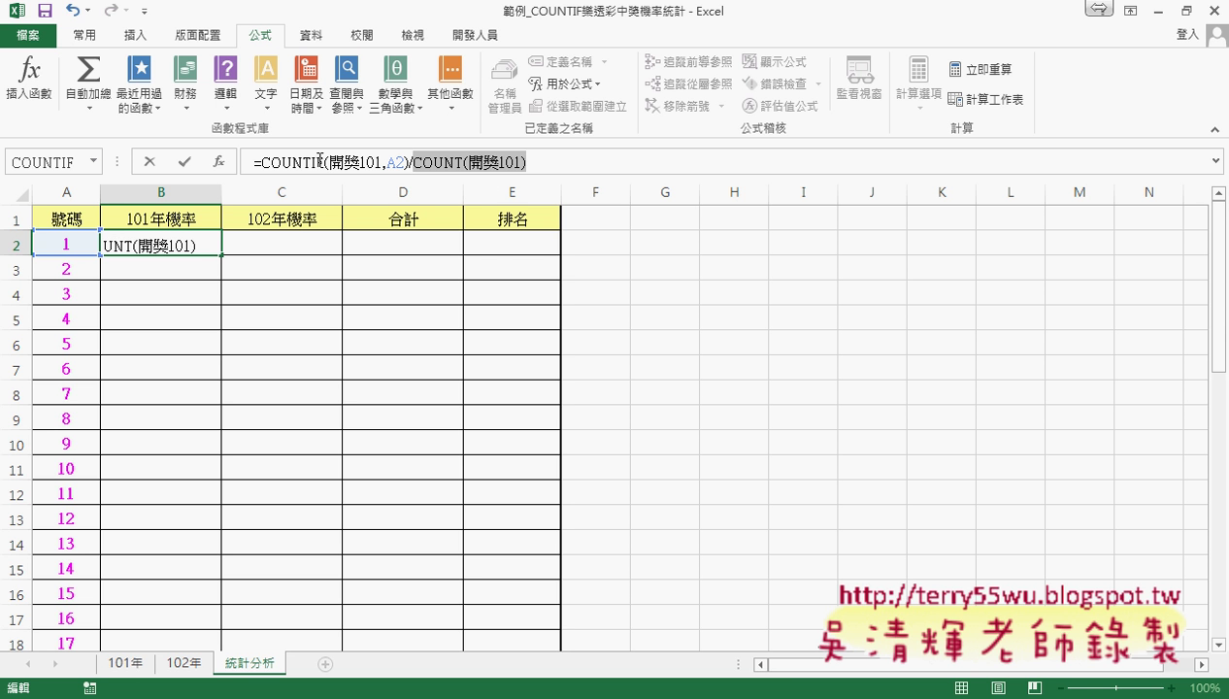
click(539, 162)
click(186, 164)
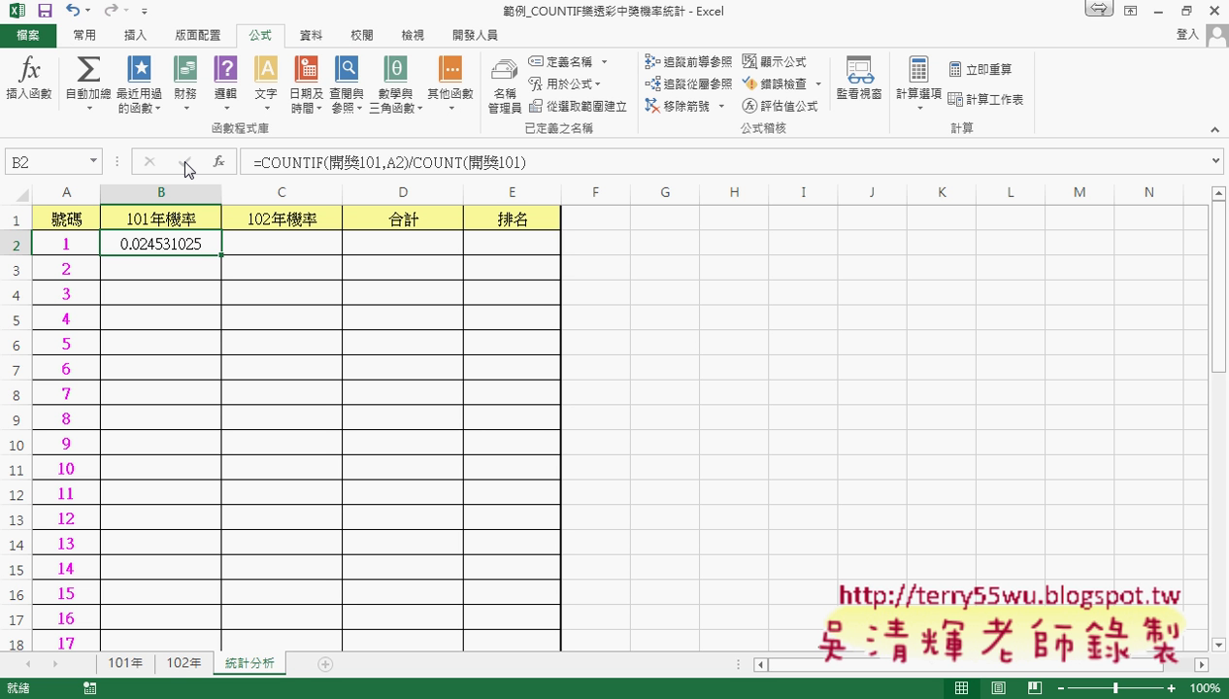
right_click(179, 250)
Give B2 the custom number format ????? / 10000 so it reads 245 / 10000.
click(250, 547)
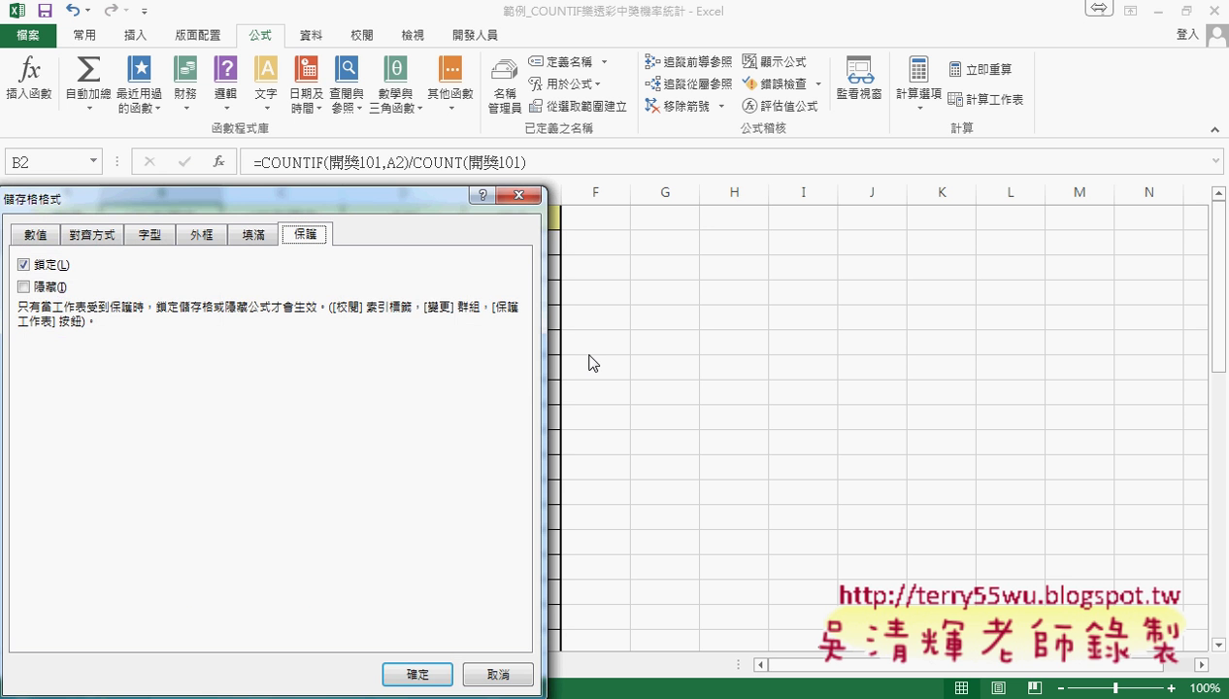
drag(384, 200, 803, 104)
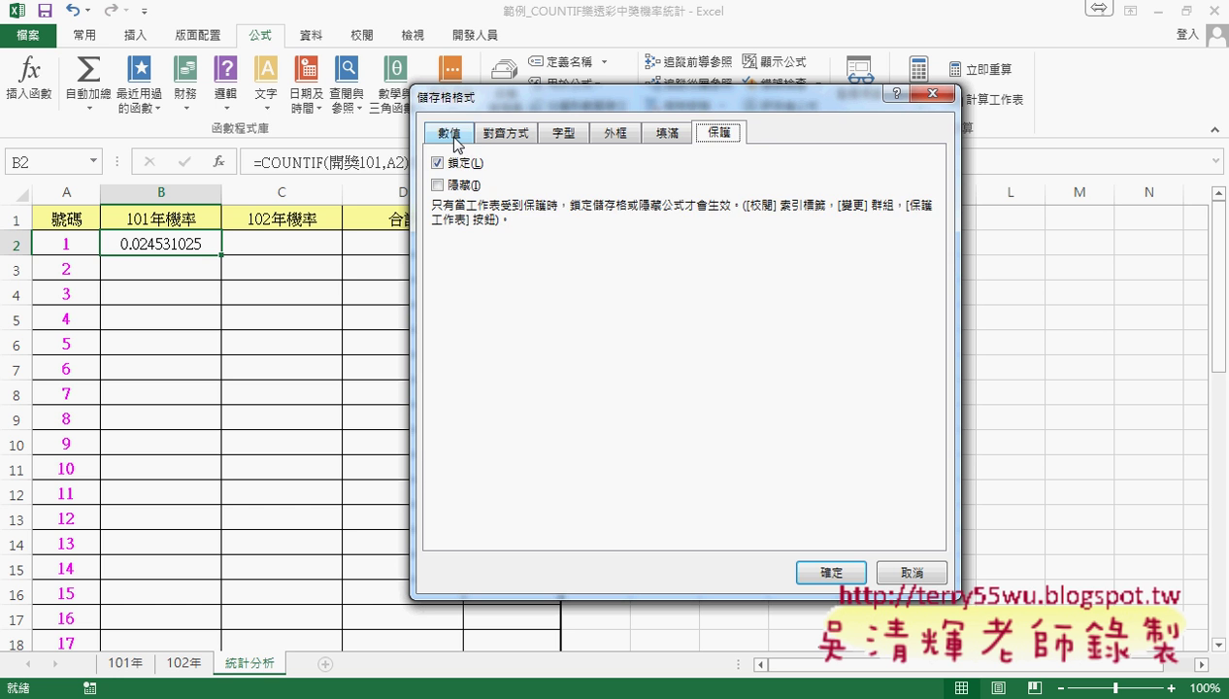
click(453, 135)
click(447, 339)
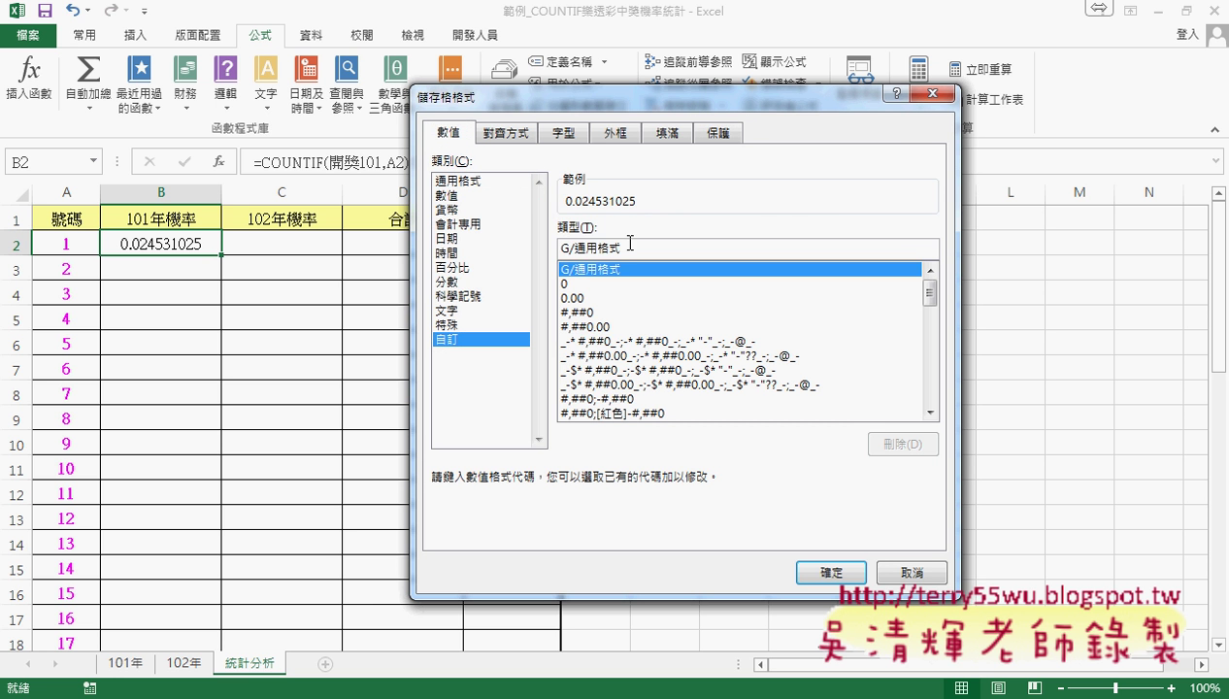
text(??)
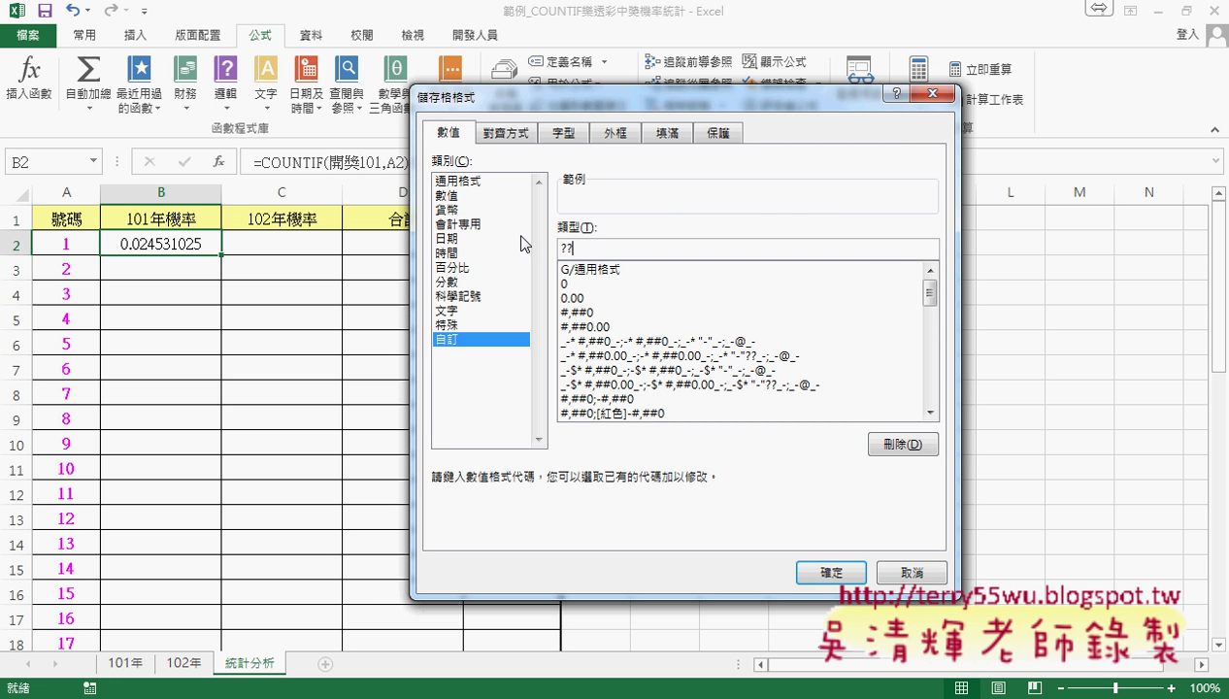
text(???)
text( /)
text( 10000)
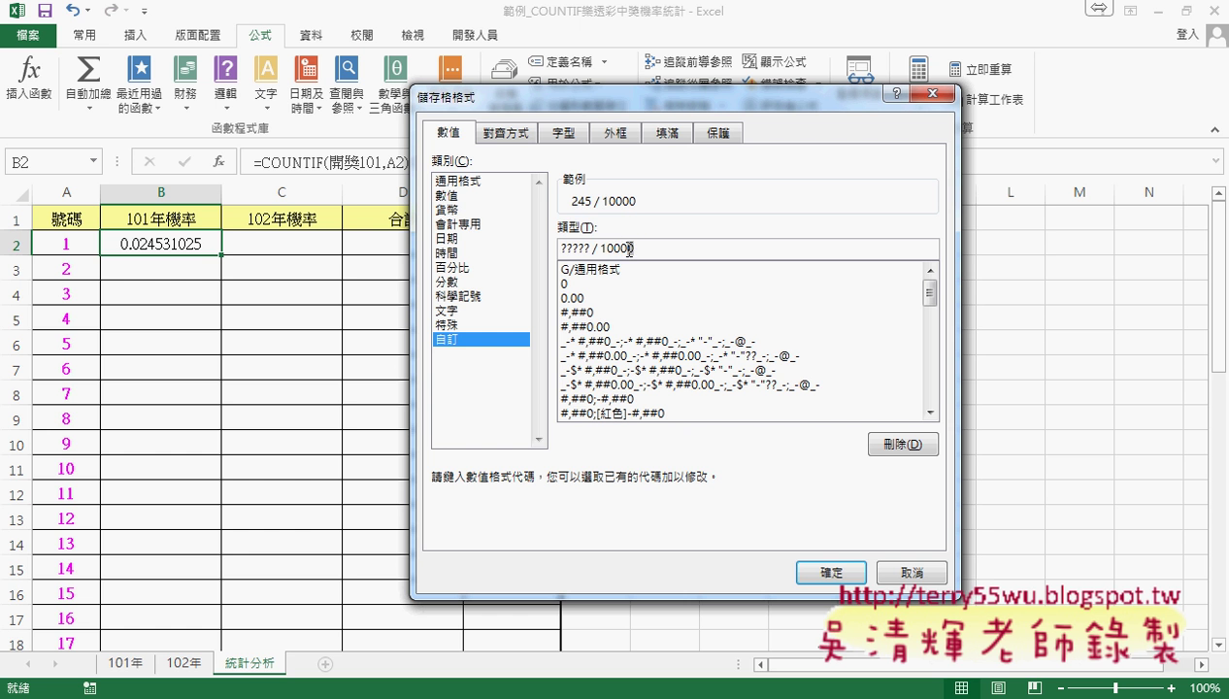
drag(633, 249, 602, 249)
click(830, 572)
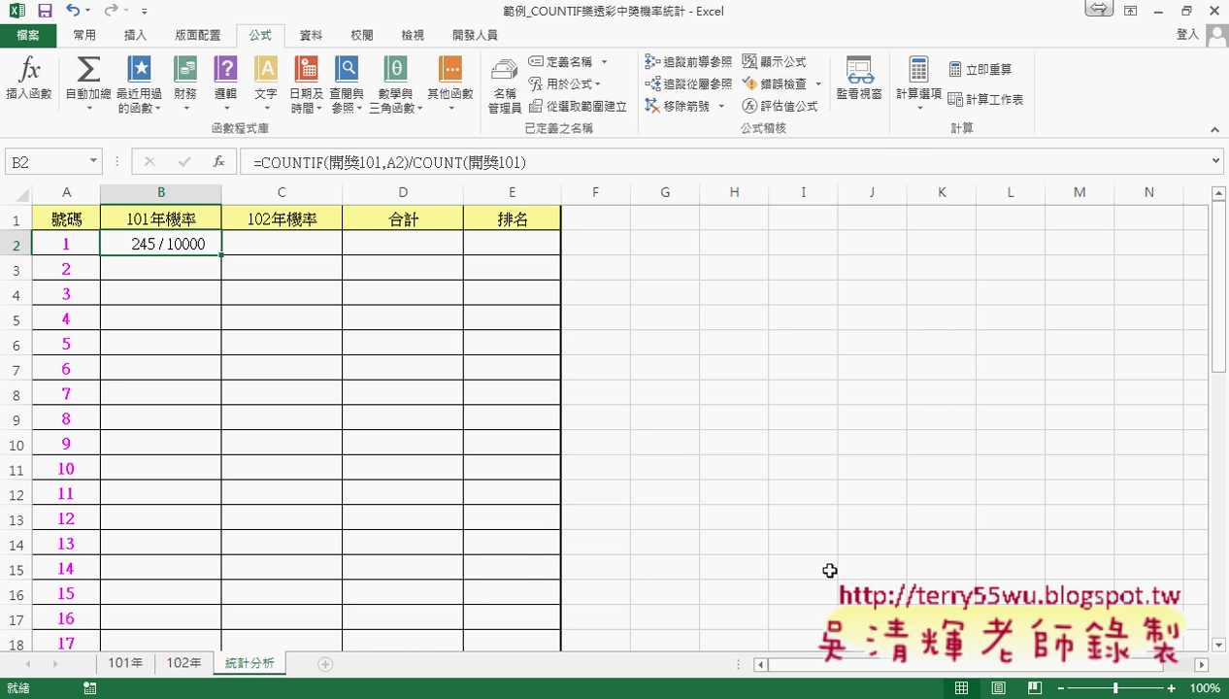
Fill the 101年 probability down column B and copy B2's formula text.
double_click(214, 254)
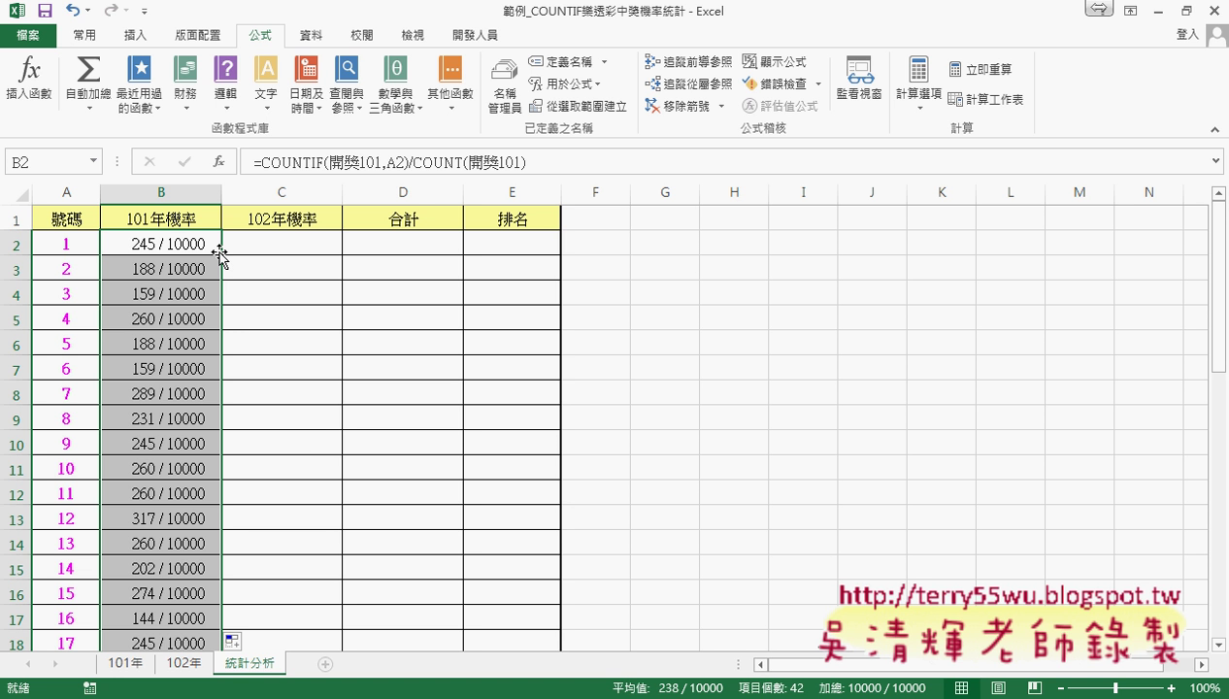
click(170, 243)
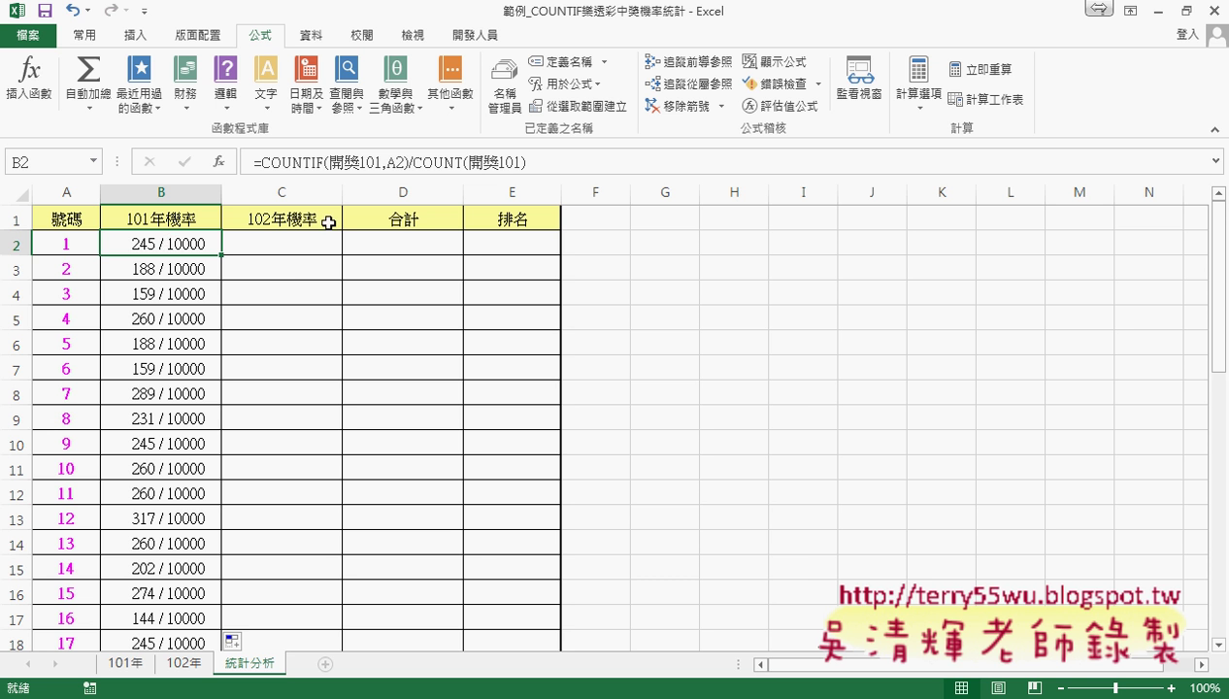
drag(532, 161, 237, 161)
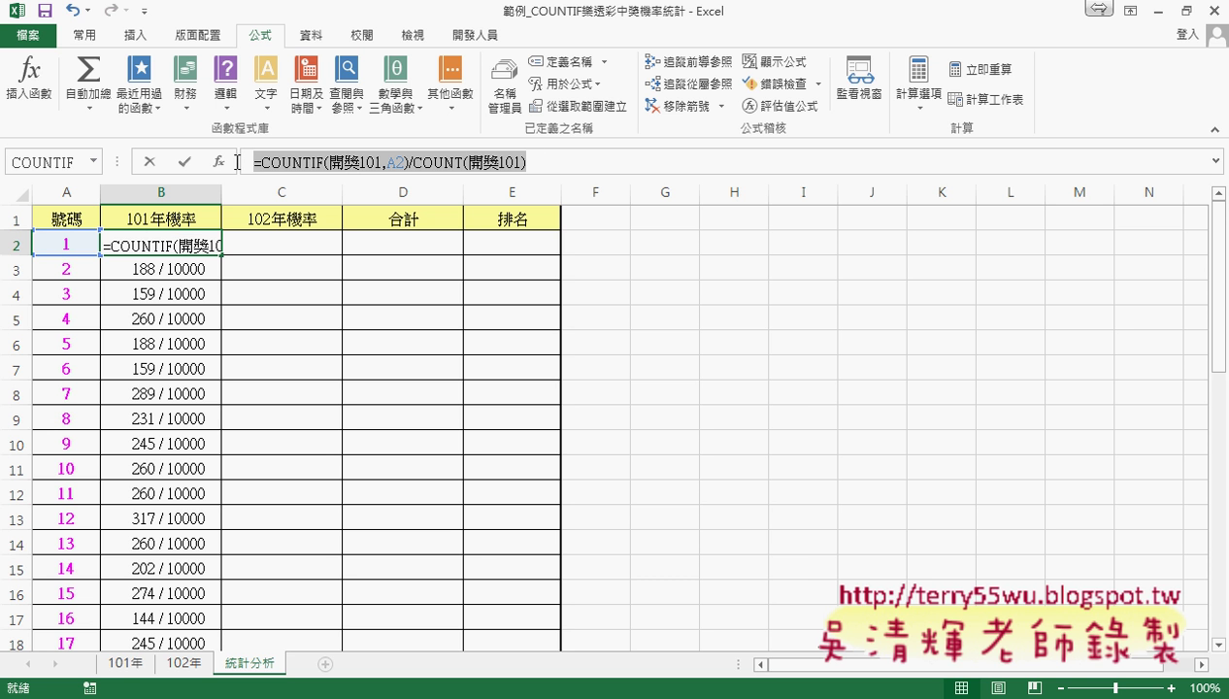
right_click(289, 161)
click(326, 193)
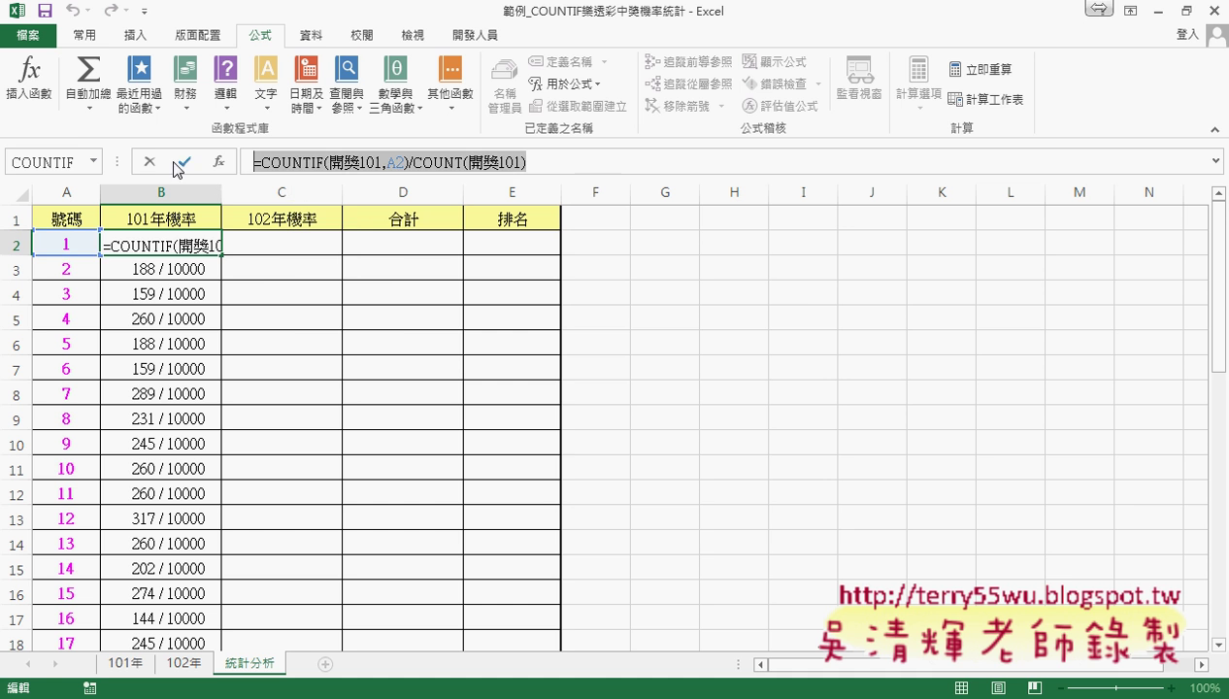
click(150, 162)
Paste the formula into C2 as =COUNTIF(開獎102,A2)/COUNT(開獎102), giving 0.020604396.
click(260, 243)
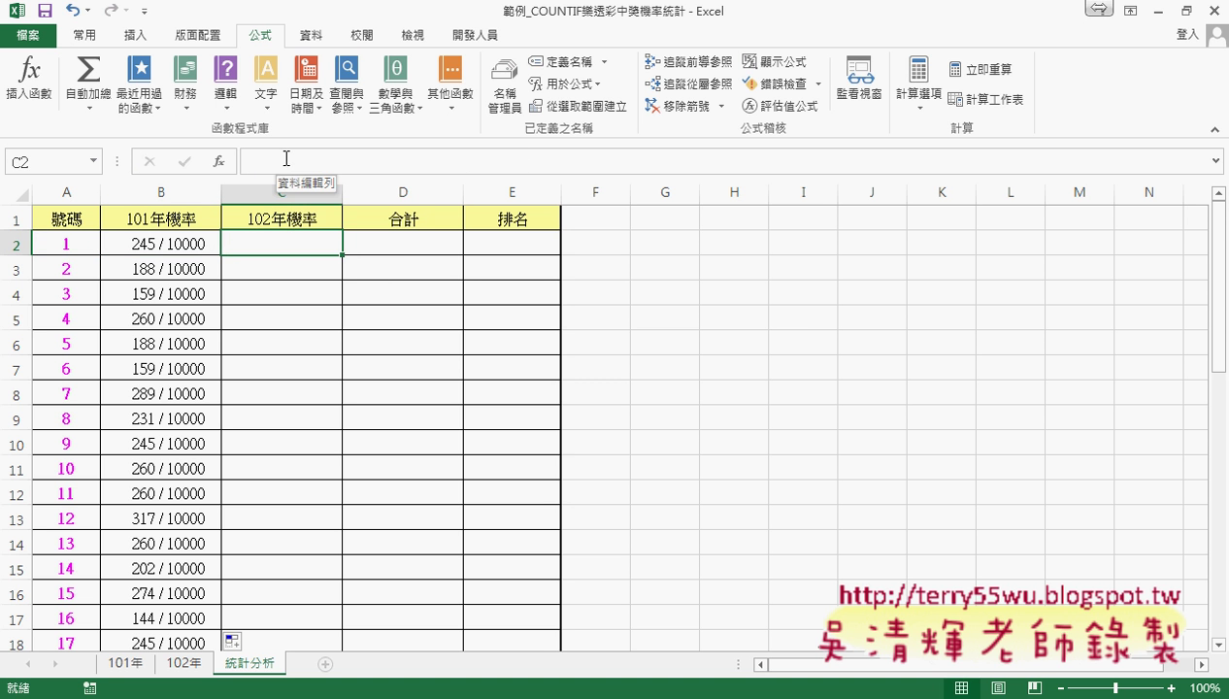
right_click(256, 162)
click(291, 240)
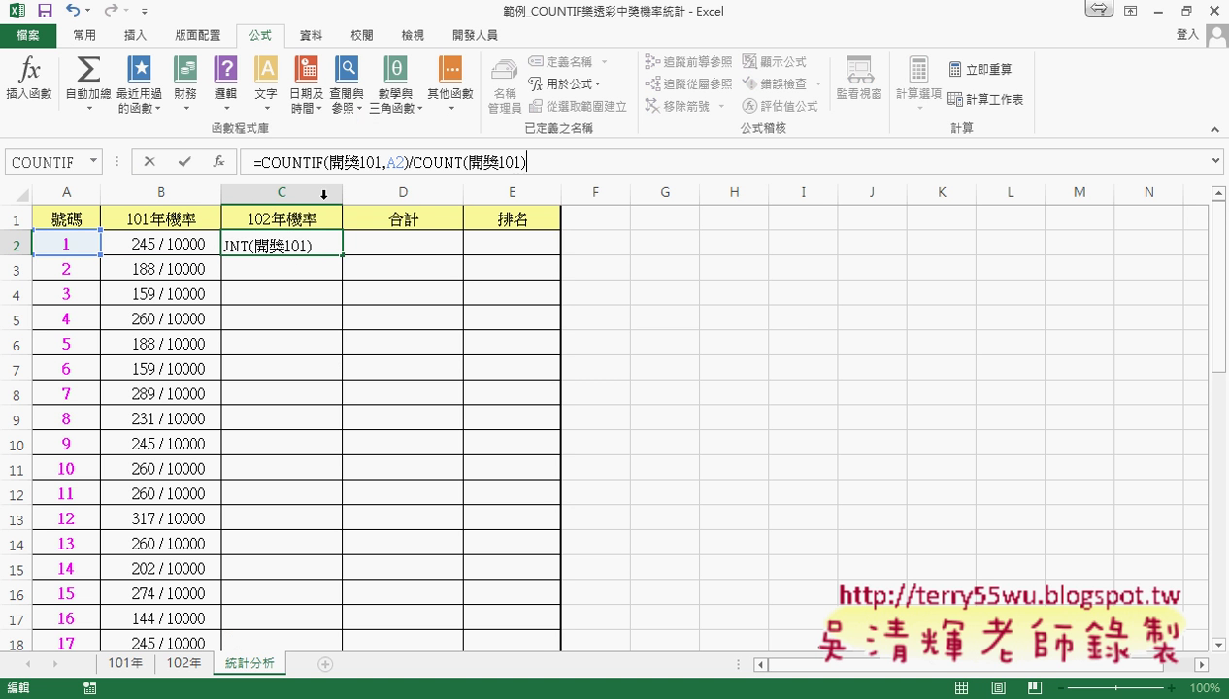
click(379, 161)
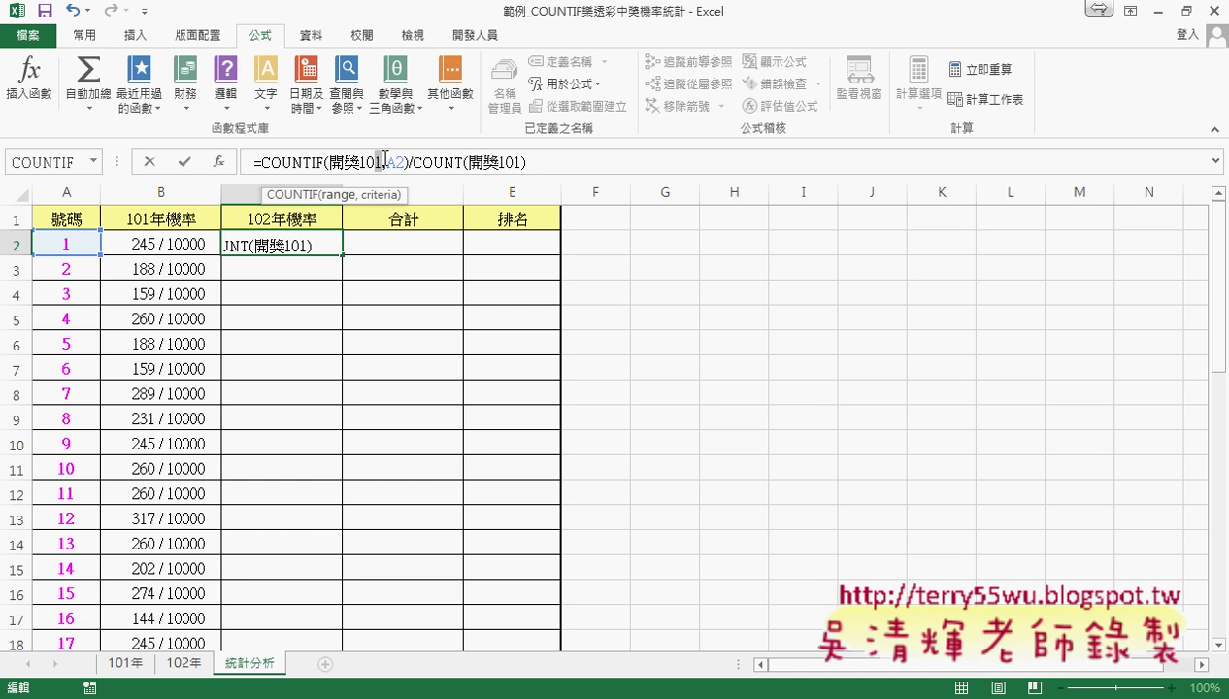
key(BackSpace)
text(2)
click(516, 163)
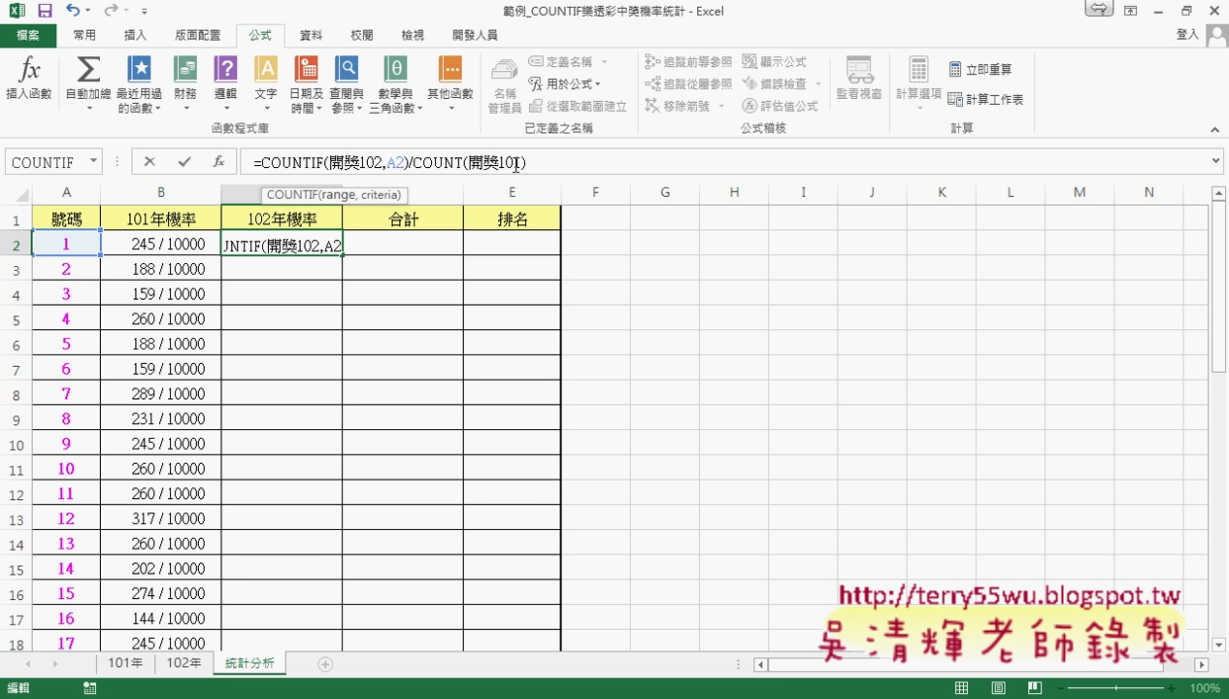
drag(515, 163, 525, 163)
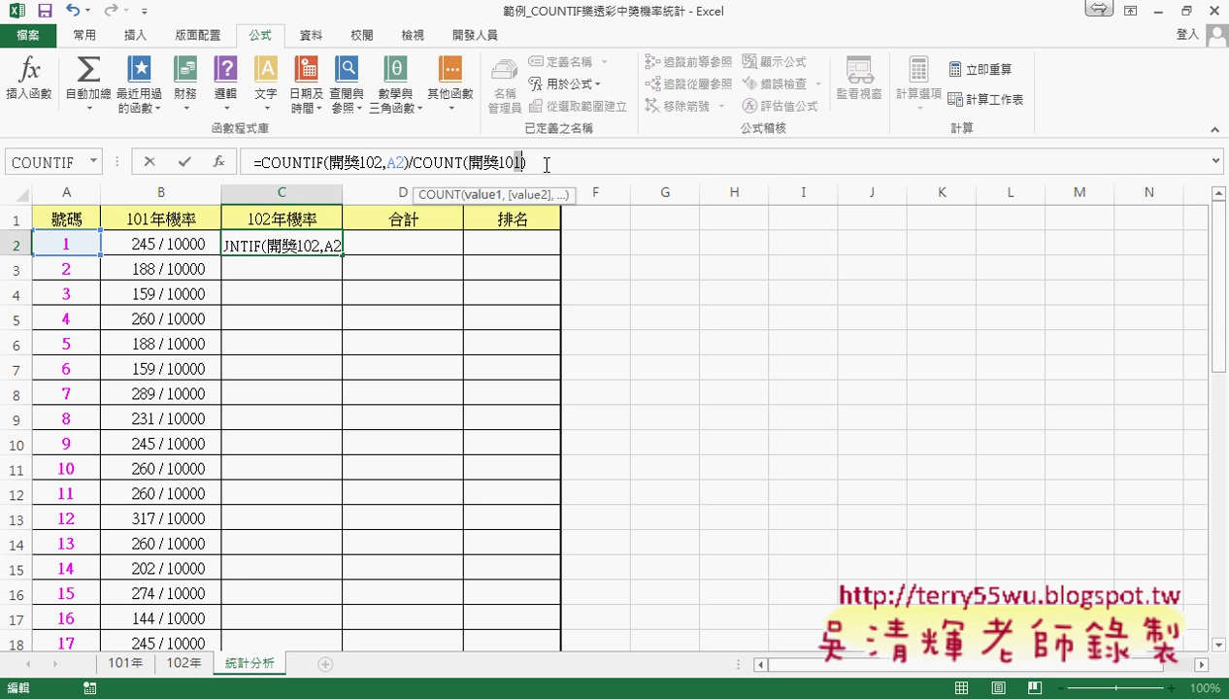
text(2)
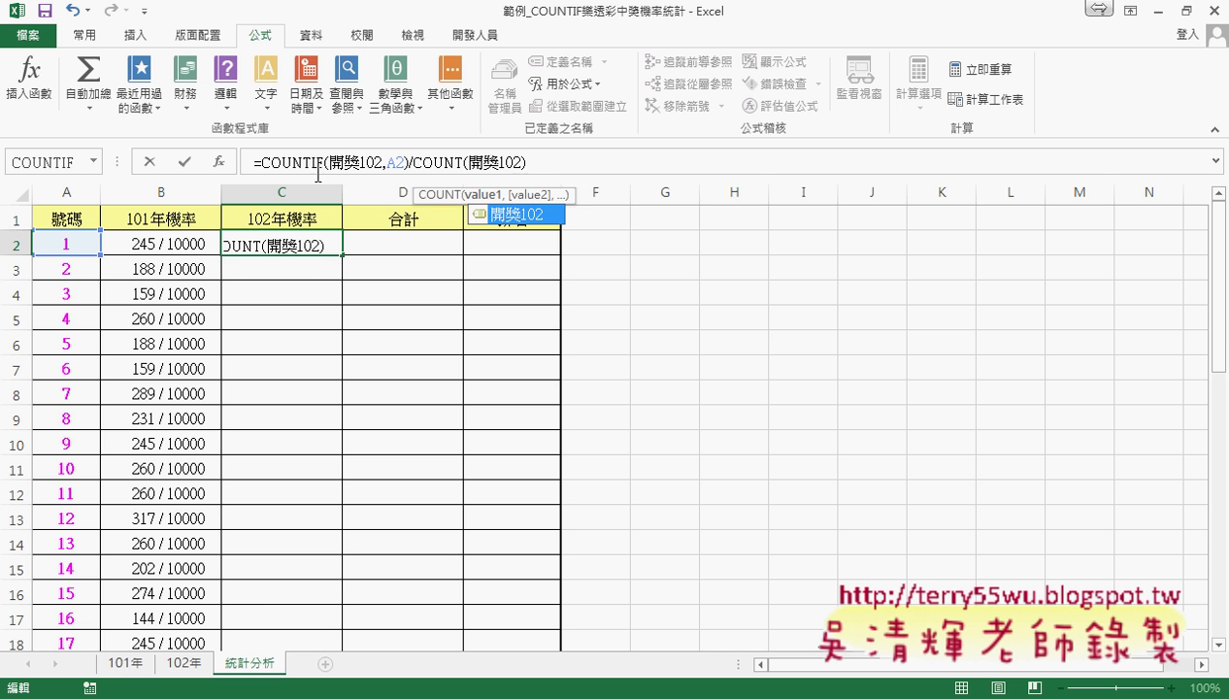
click(185, 163)
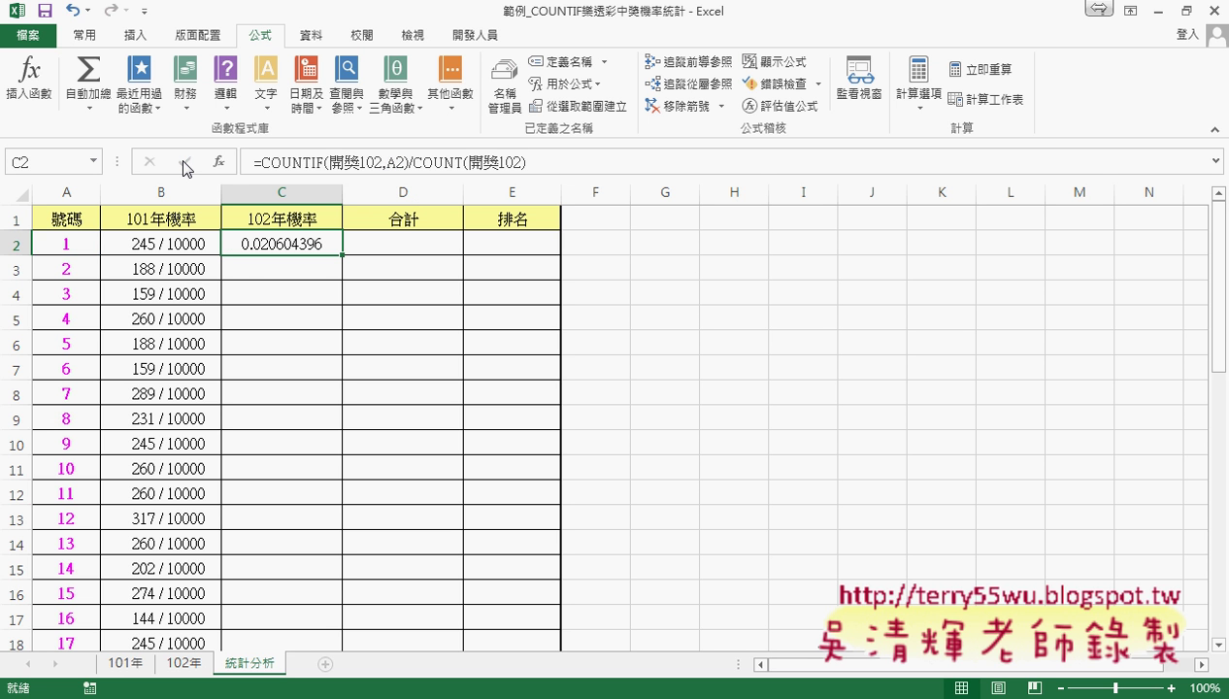
Format-paint B2's fraction format onto C2 and fill column C down, C2 showing 206 / 10000.
click(175, 247)
click(88, 35)
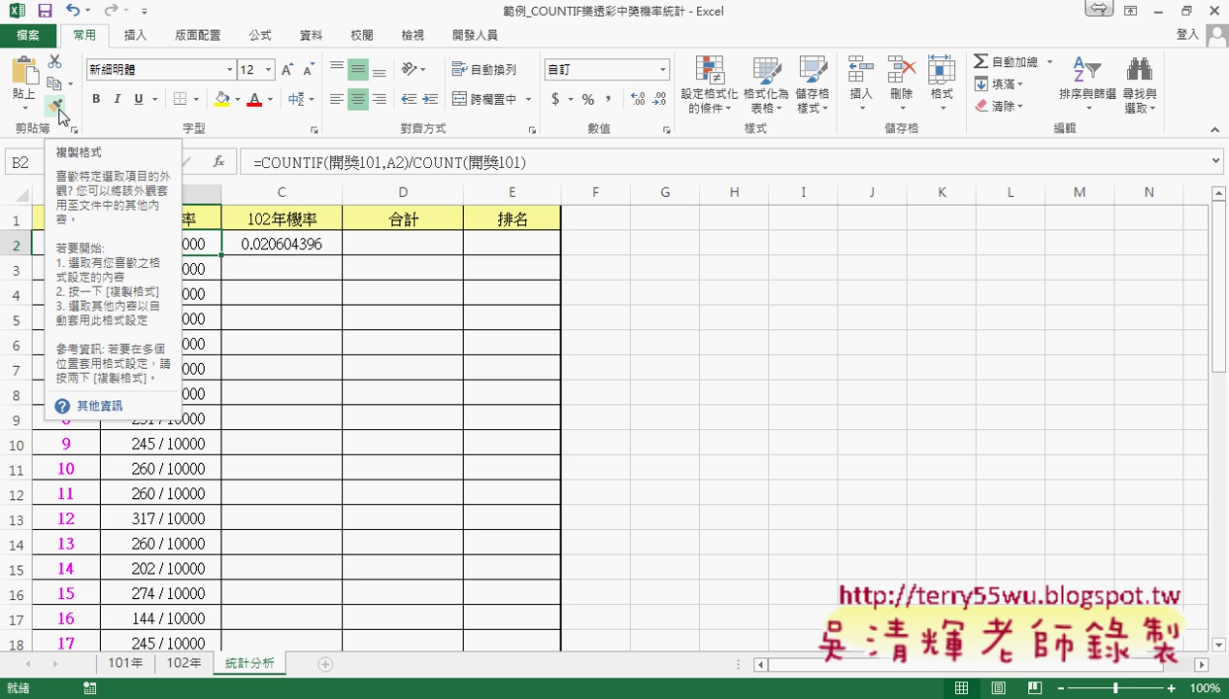
click(57, 105)
click(302, 243)
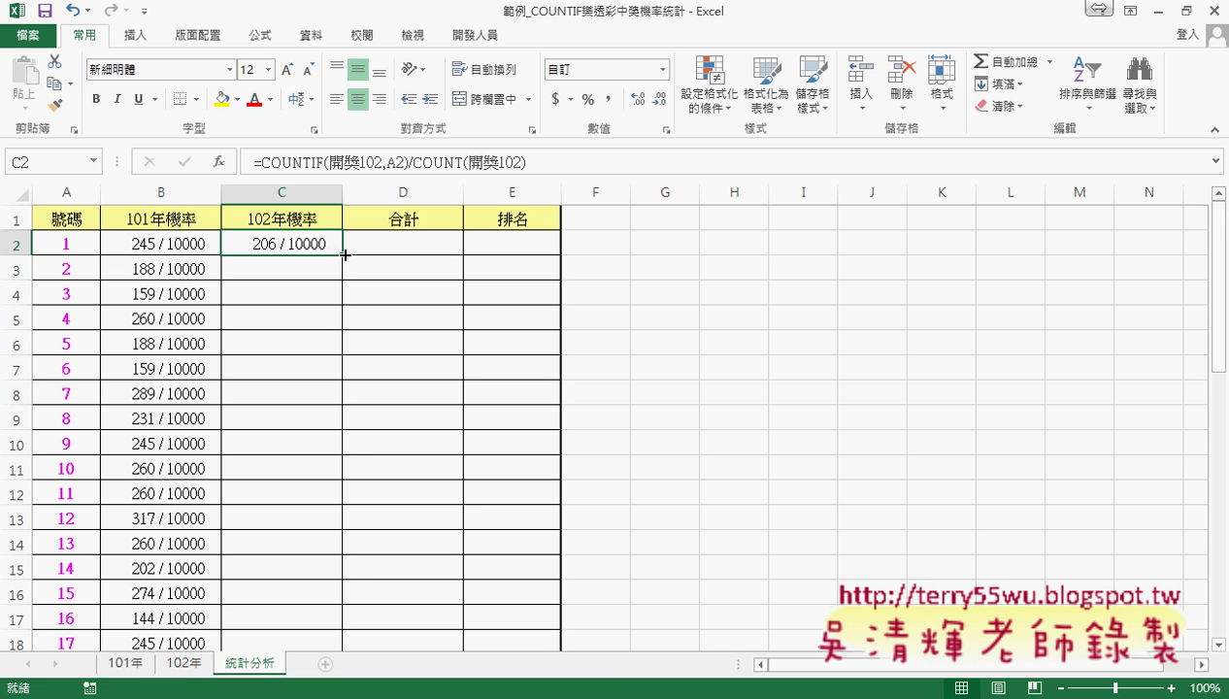
drag(345, 254, 345, 255)
double_click(345, 254)
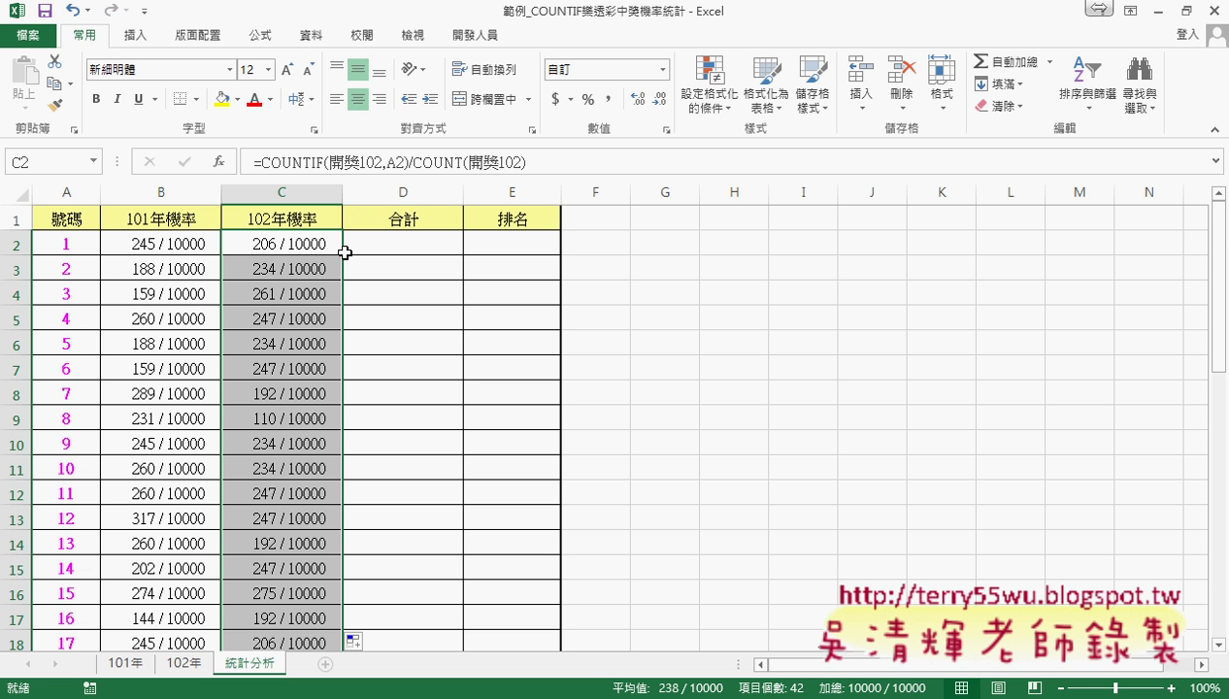
click(421, 245)
Enter =B2+C2 in D2 and fill it down the 合計 column.
click(336, 161)
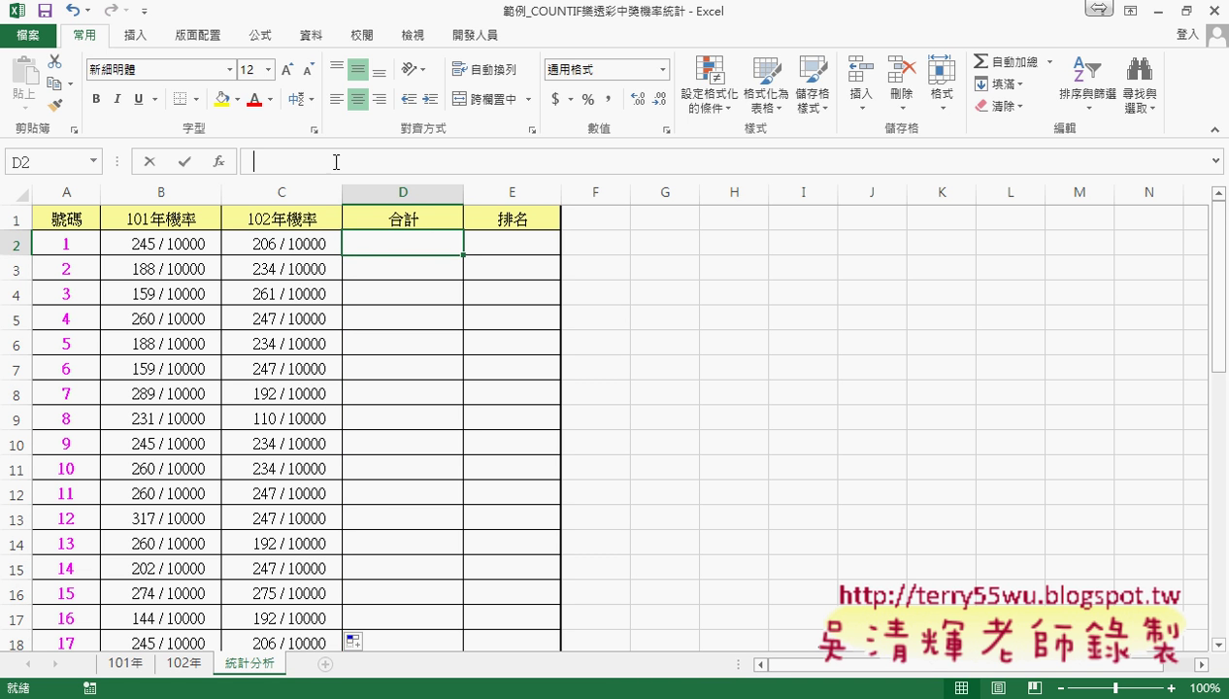
text(=)
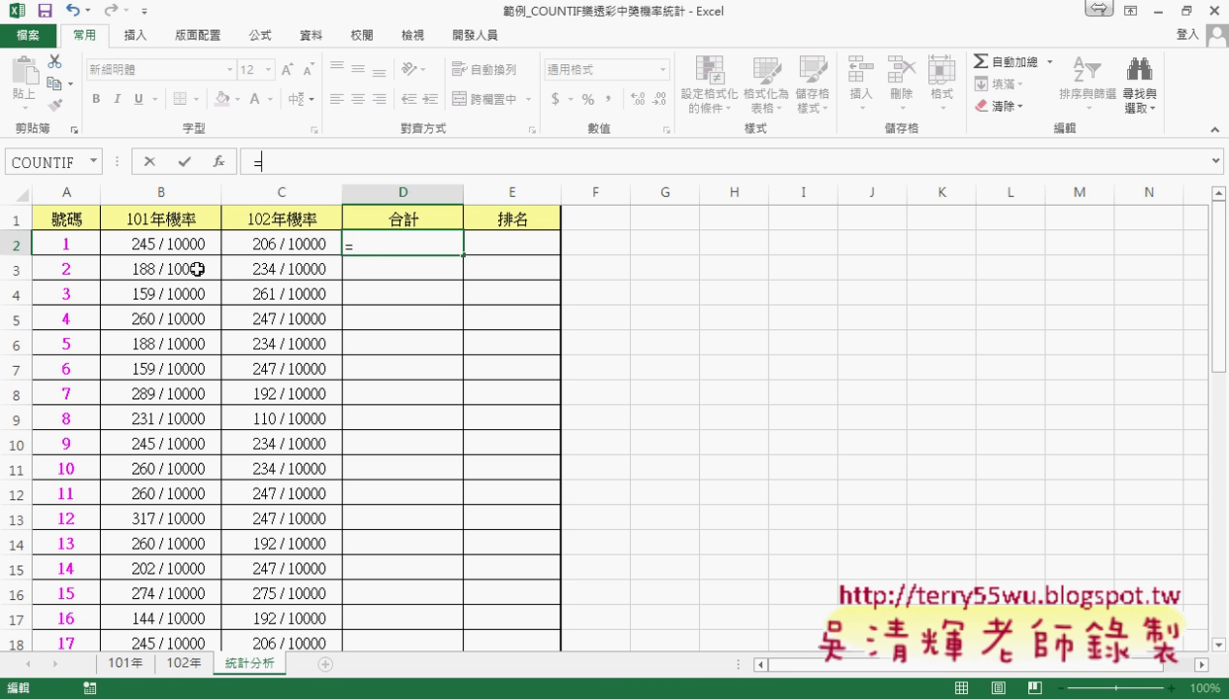
click(190, 239)
text(+)
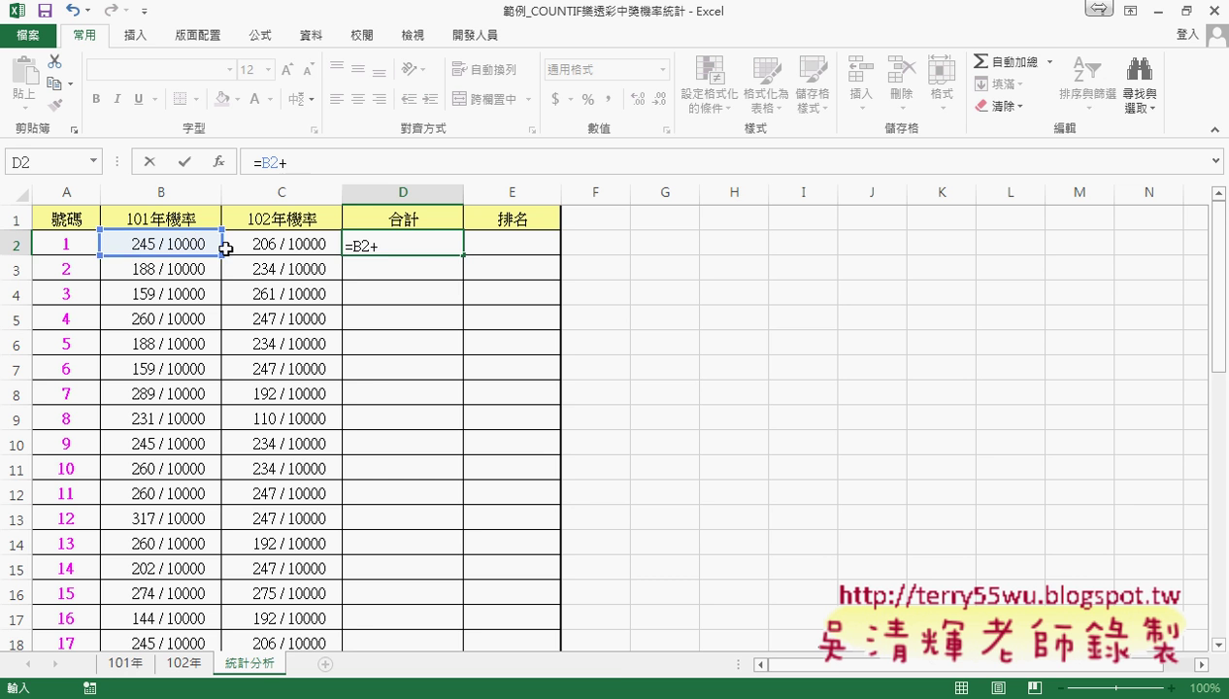
click(244, 244)
click(183, 161)
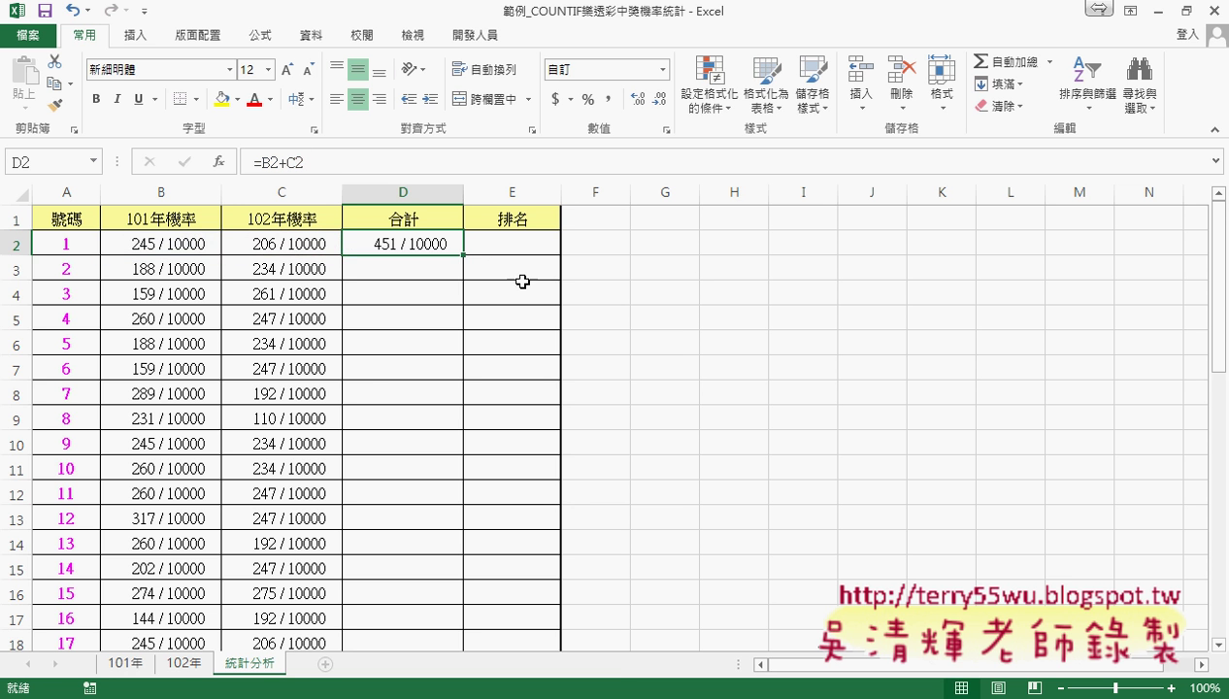
double_click(464, 254)
click(511, 244)
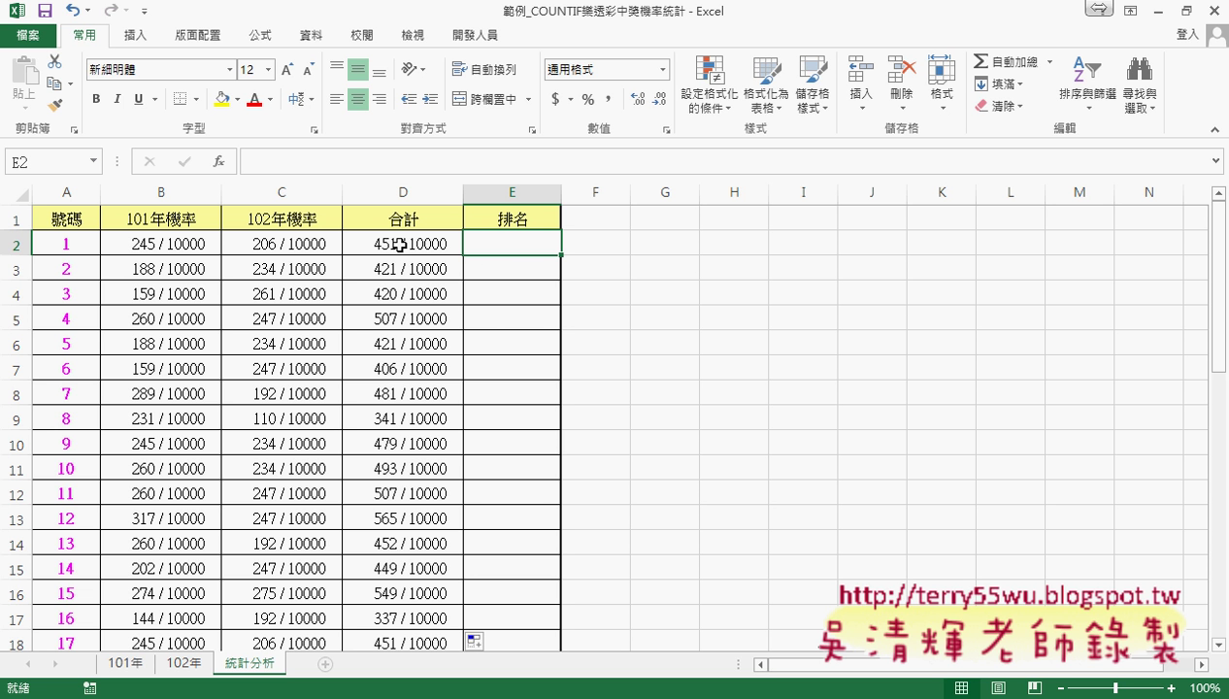
Pick RANK.EQ from the Statistical functions for cell E2.
click(220, 161)
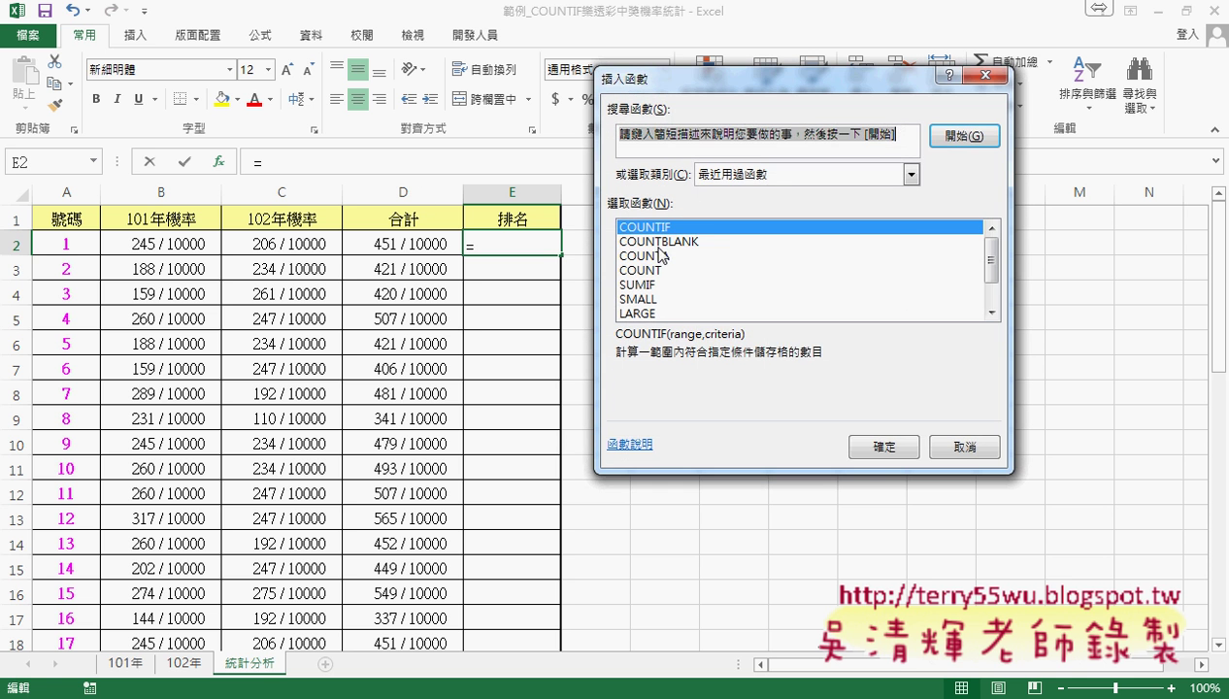
click(774, 174)
click(785, 280)
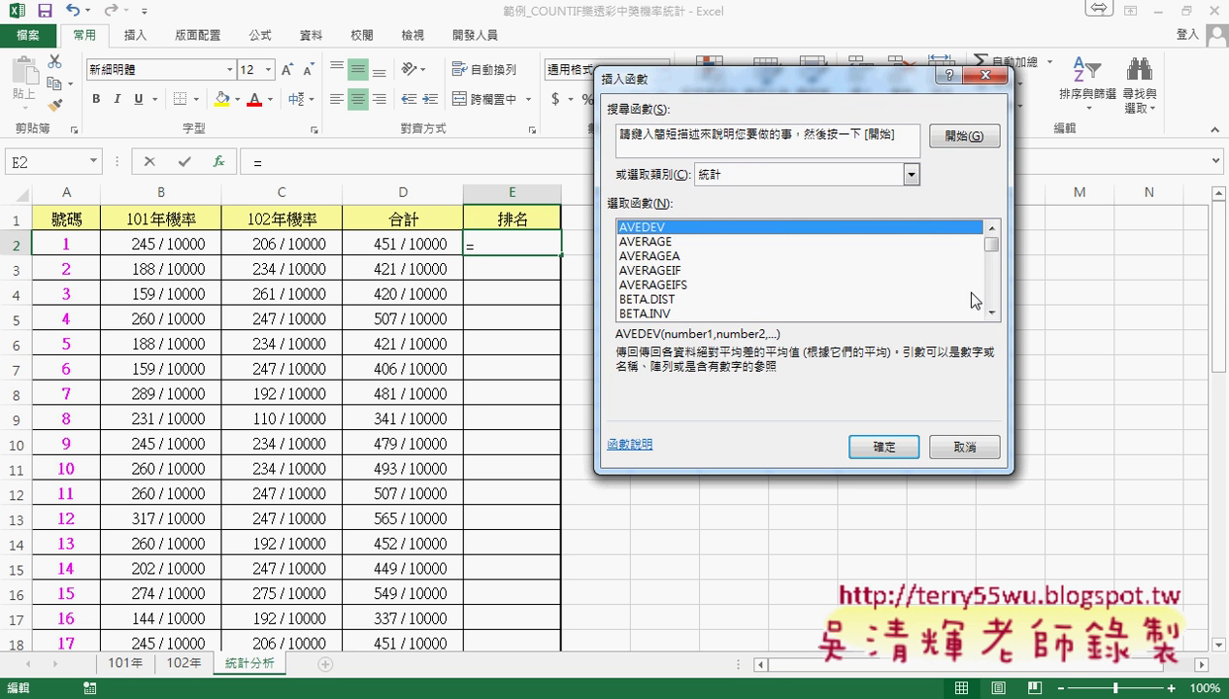
drag(991, 235, 996, 289)
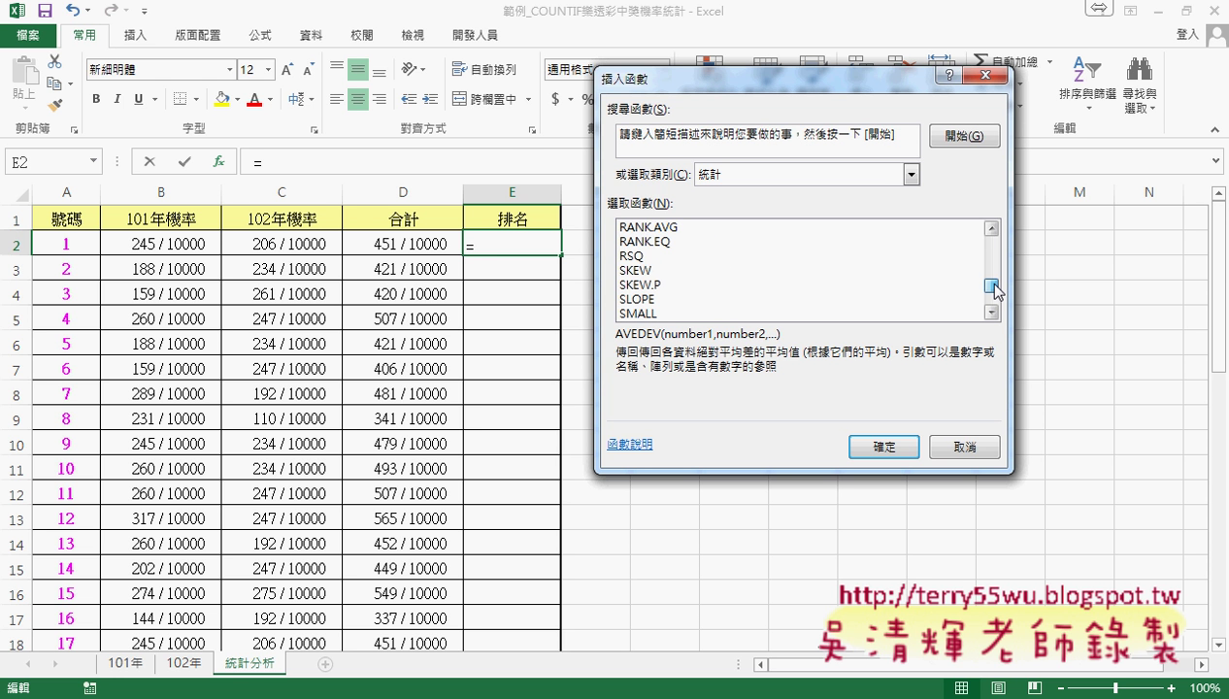
click(653, 241)
click(878, 445)
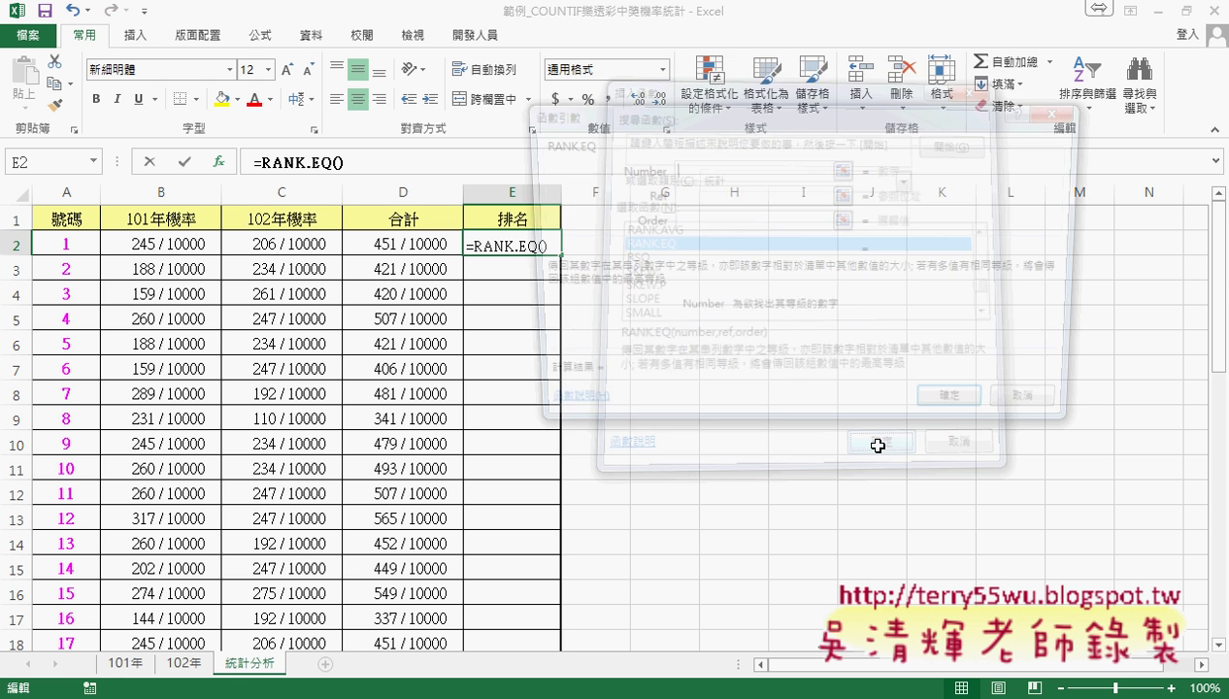
Set RANK.EQ's Number to D2 and Ref to the locked range D$2:D$43.
drag(583, 114, 692, 118)
click(418, 249)
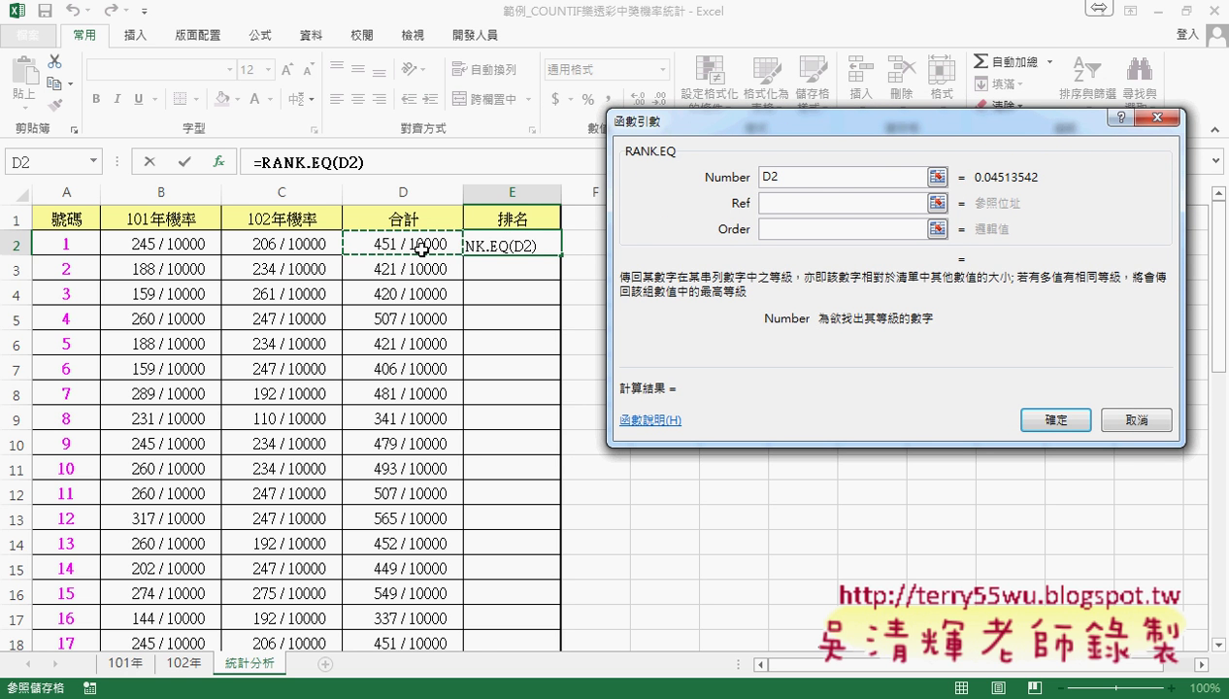
click(826, 202)
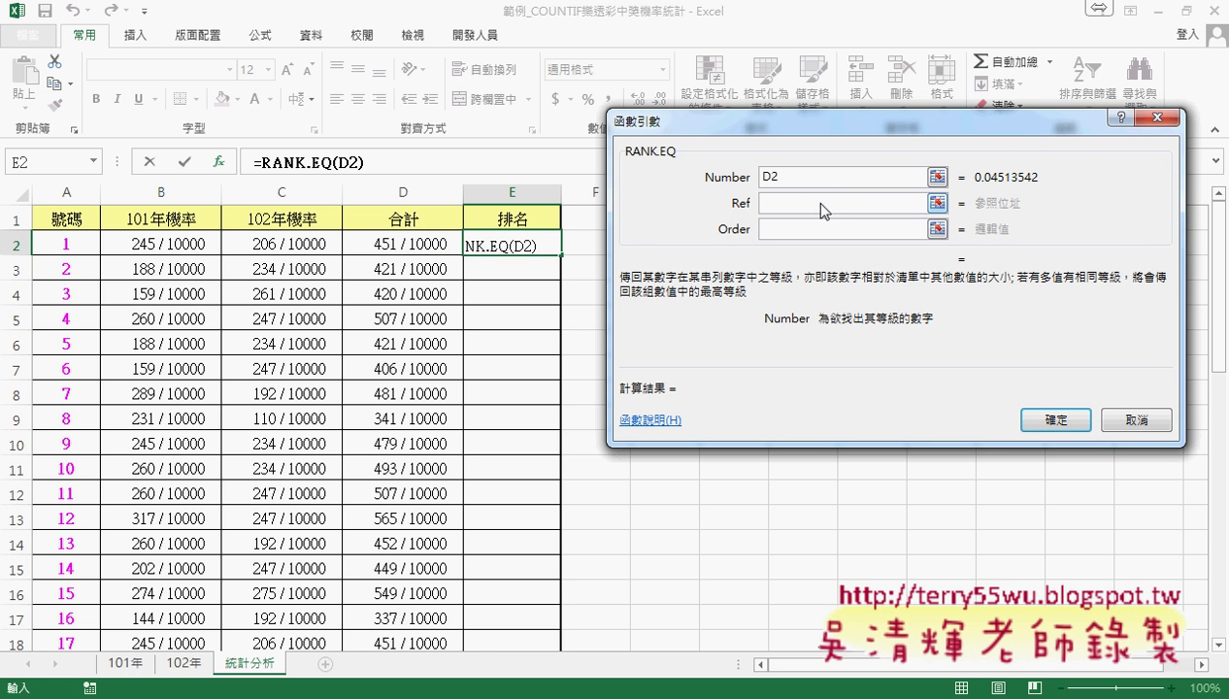
click(413, 247)
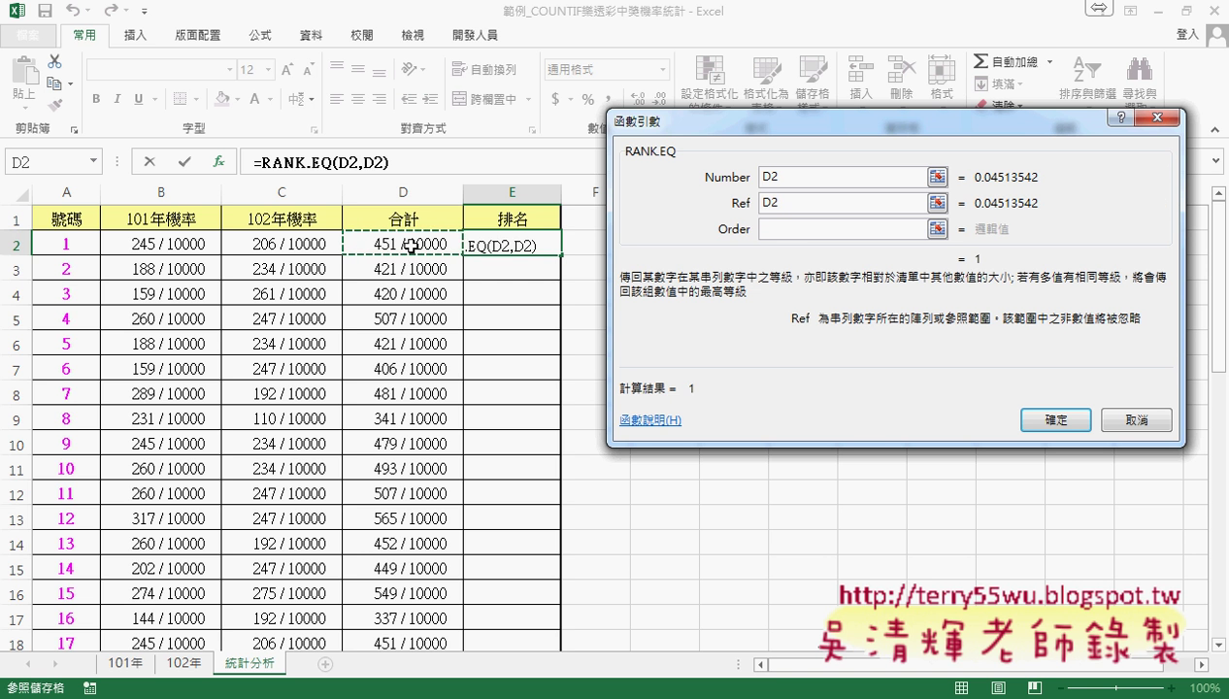
key(ctrl+shift+Down)
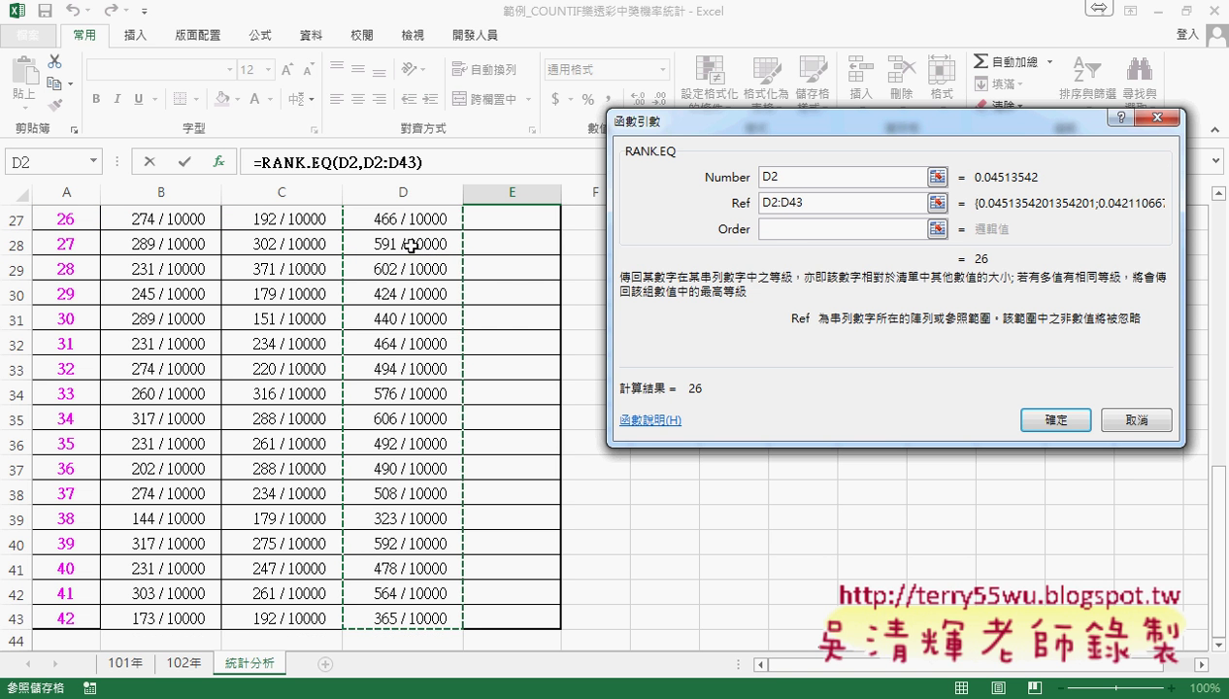
drag(809, 203, 752, 207)
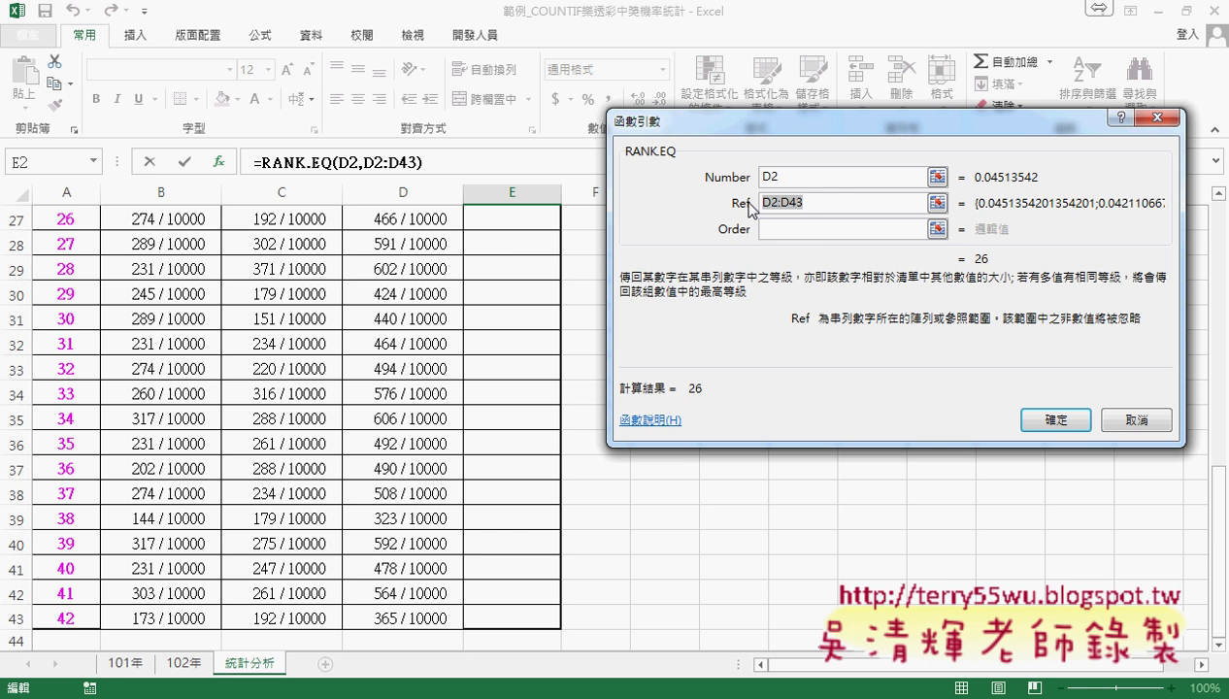
key(F4)
key(F4)
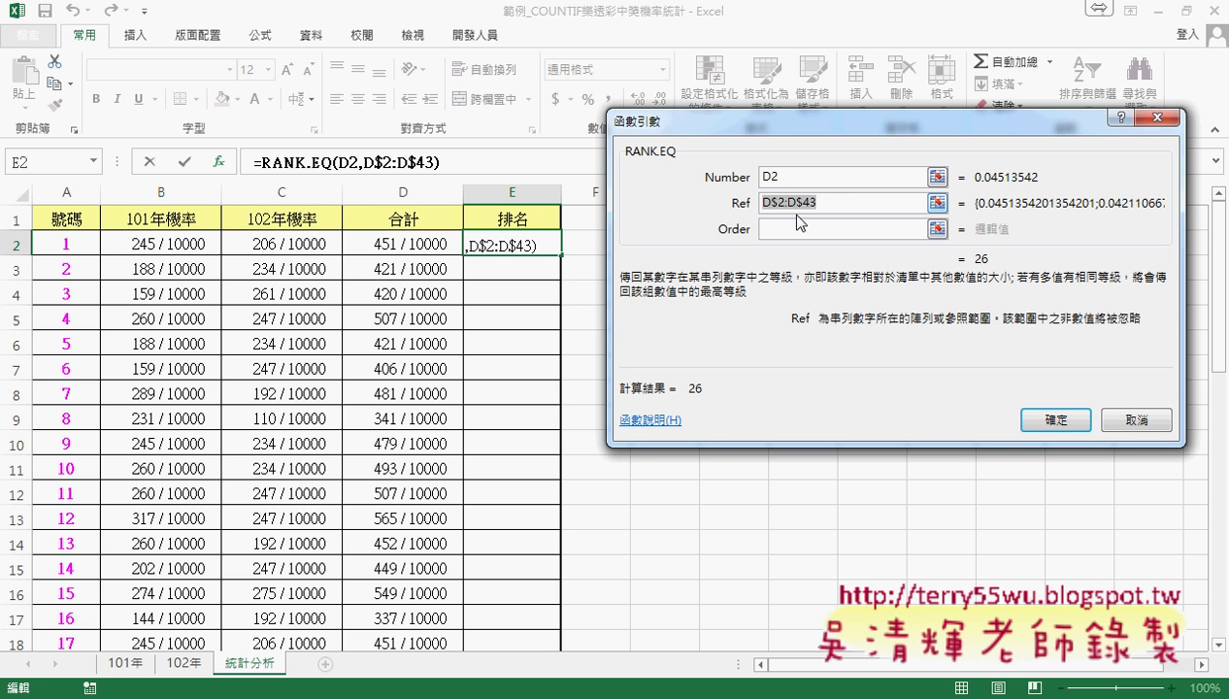
click(1055, 420)
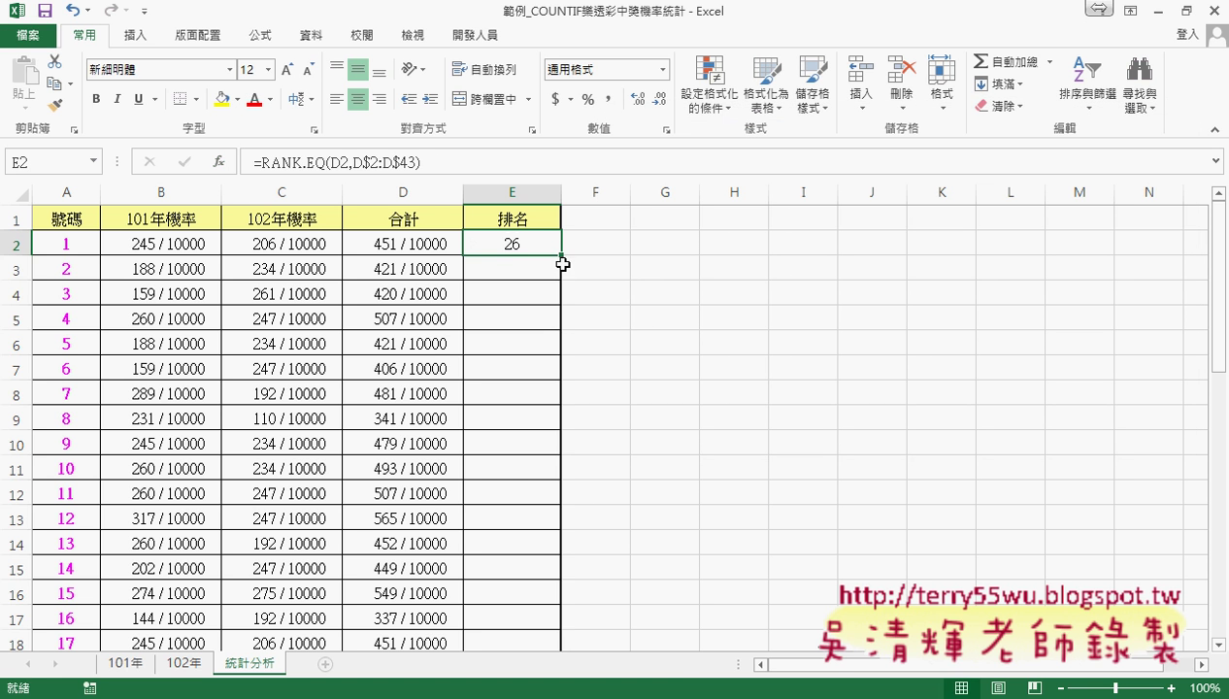
Copy E2's RANK.EQ formula down to E43 and scroll through the ranks.
double_click(561, 256)
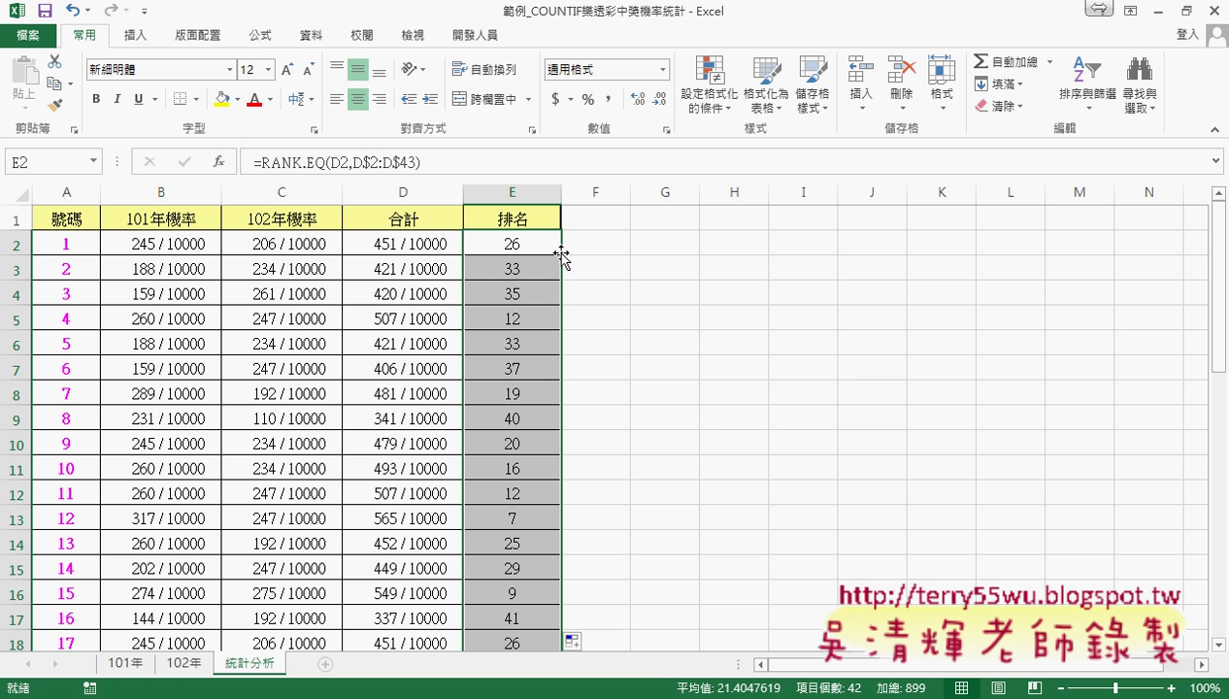
scroll(555, 398, down, 3)
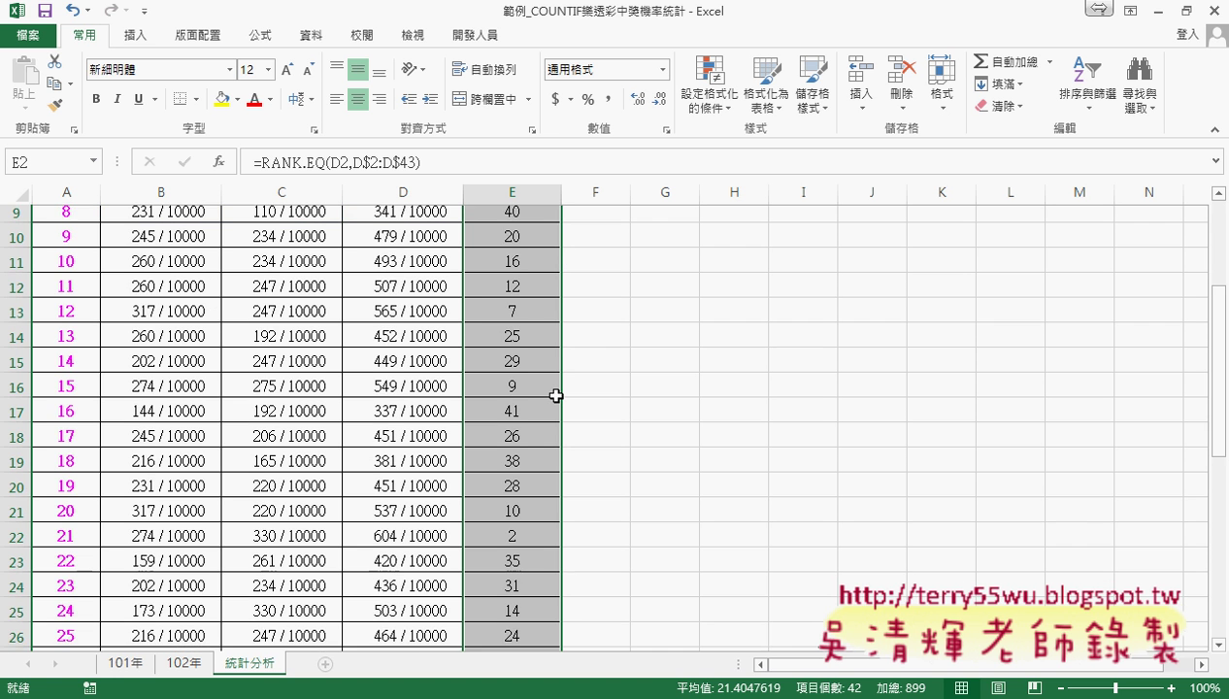
scroll(554, 398, down, 2)
scroll(554, 398, down, 2)
scroll(554, 398, down, 2)
scroll(555, 395, up, 7)
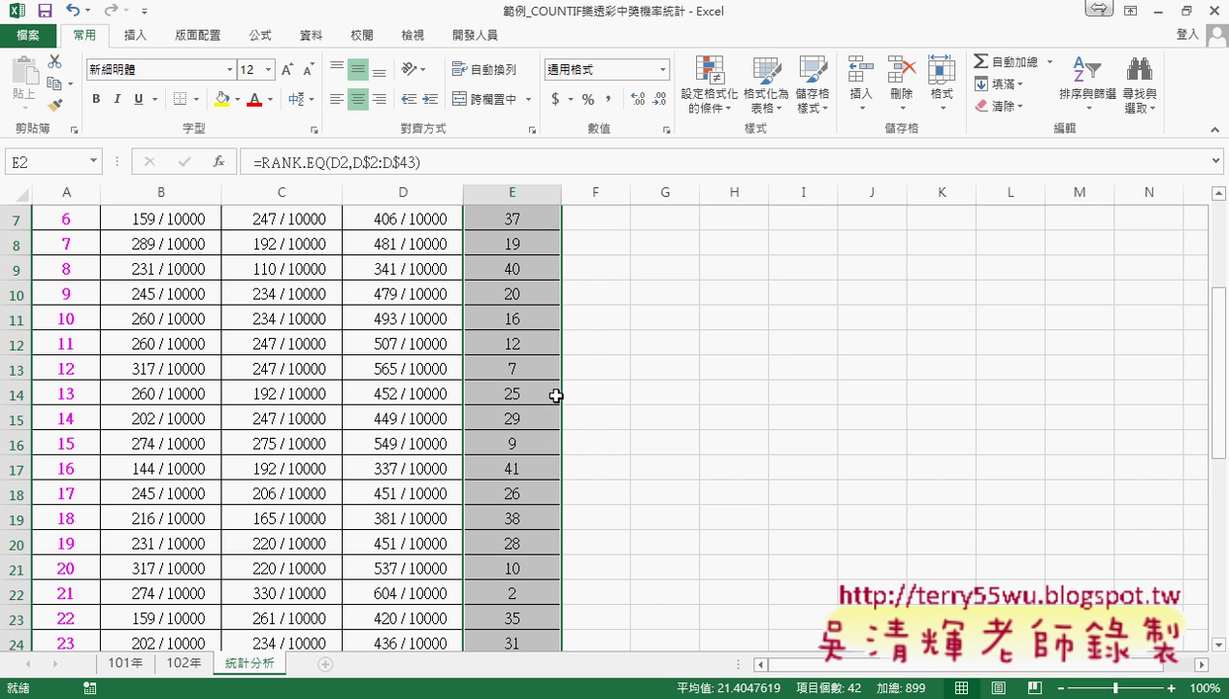
scroll(555, 395, up, 2)
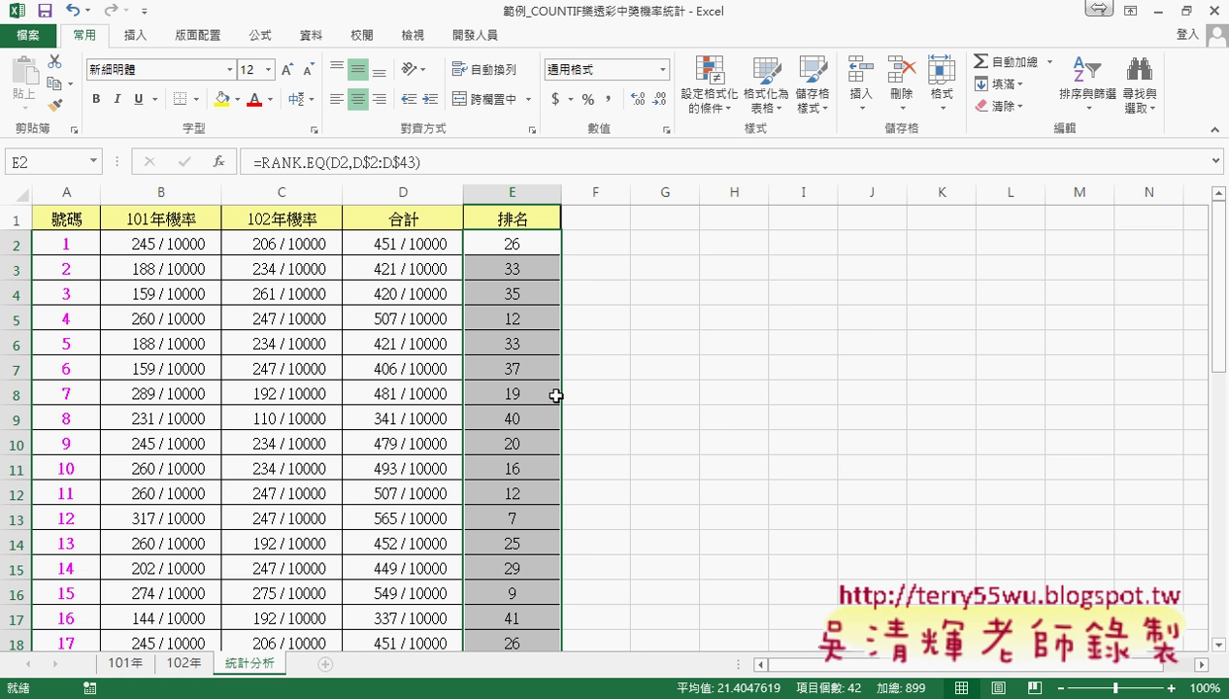
Create a new conditional rule for cell values less than or equal to 7.
click(709, 95)
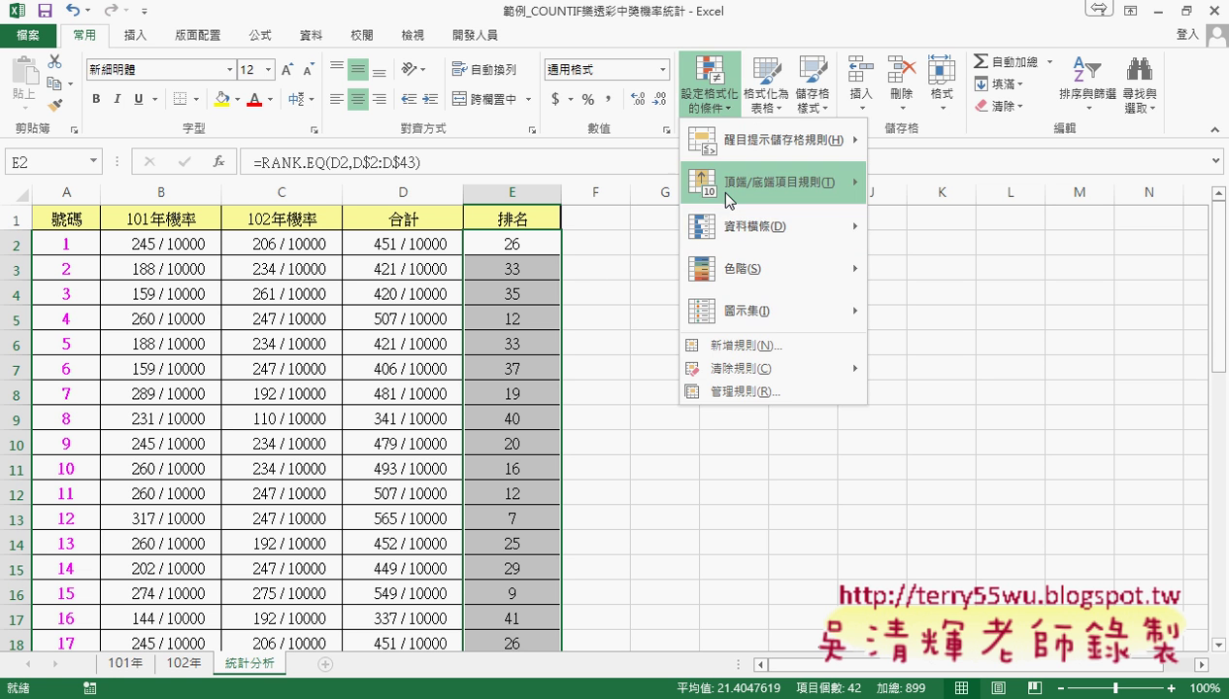
click(741, 346)
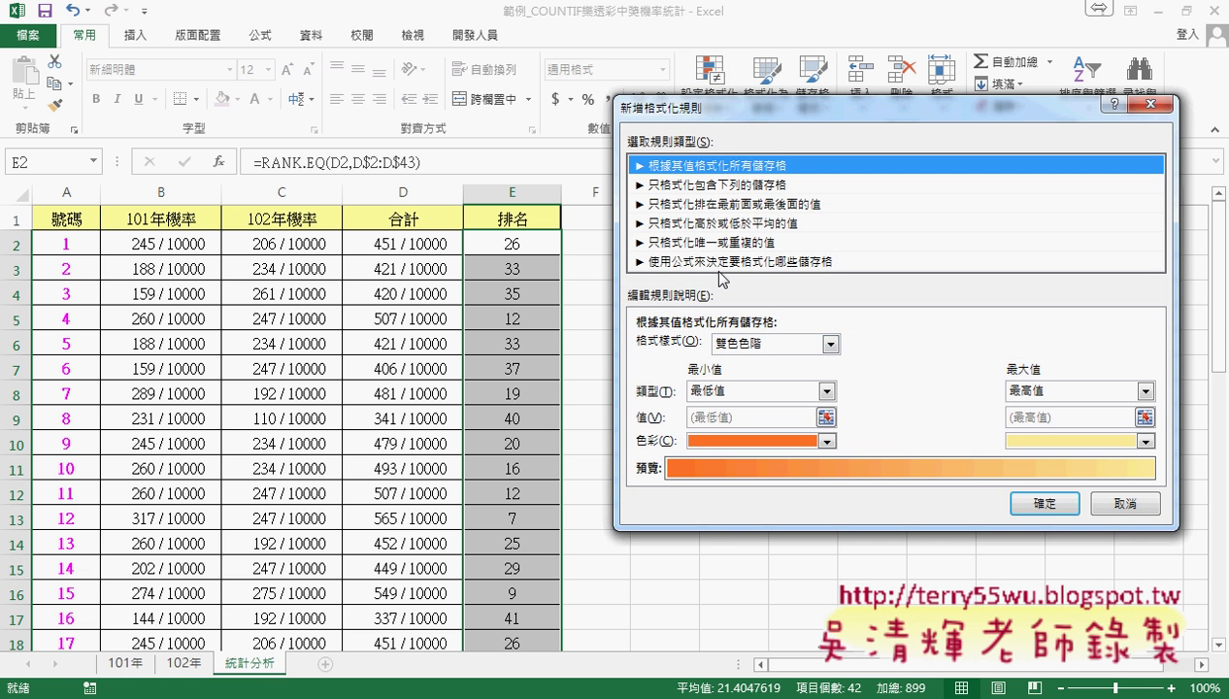
click(714, 186)
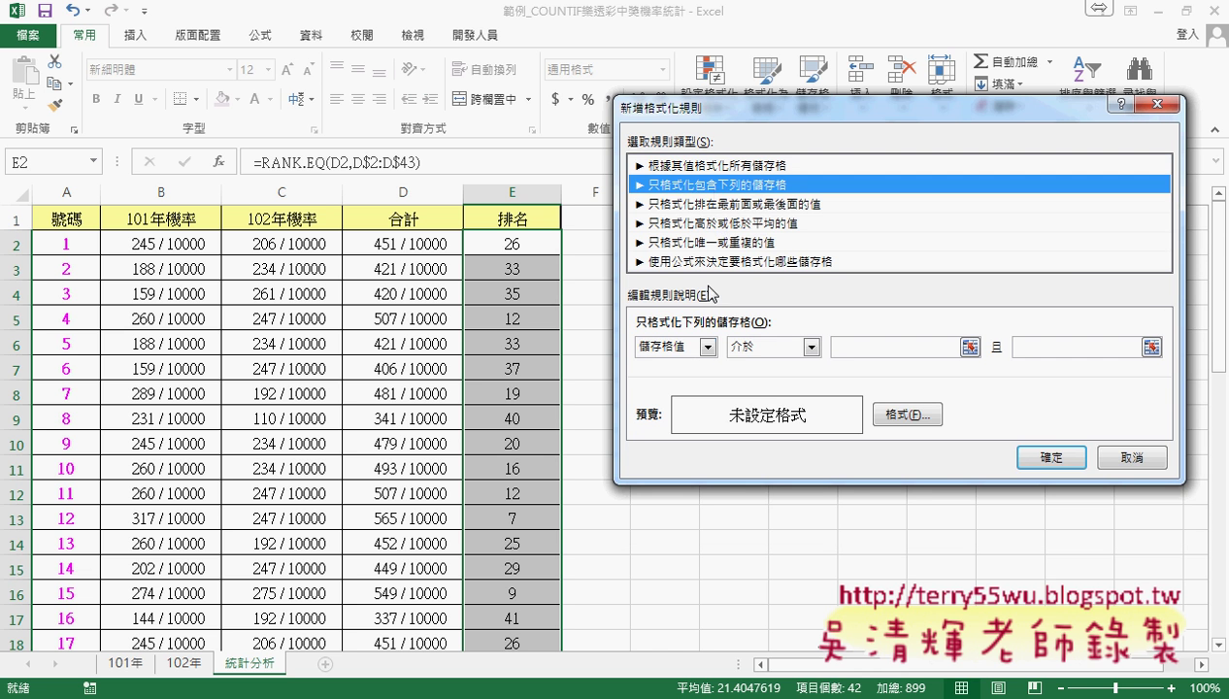
click(764, 349)
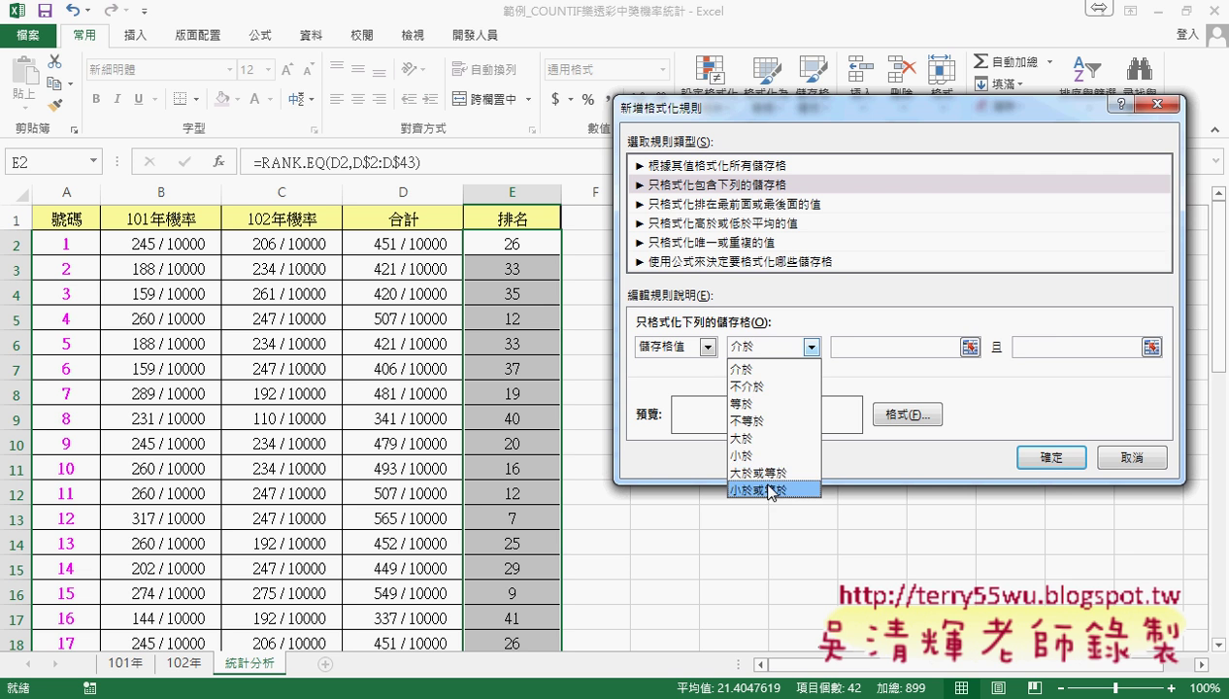
click(772, 489)
click(852, 344)
text(7)
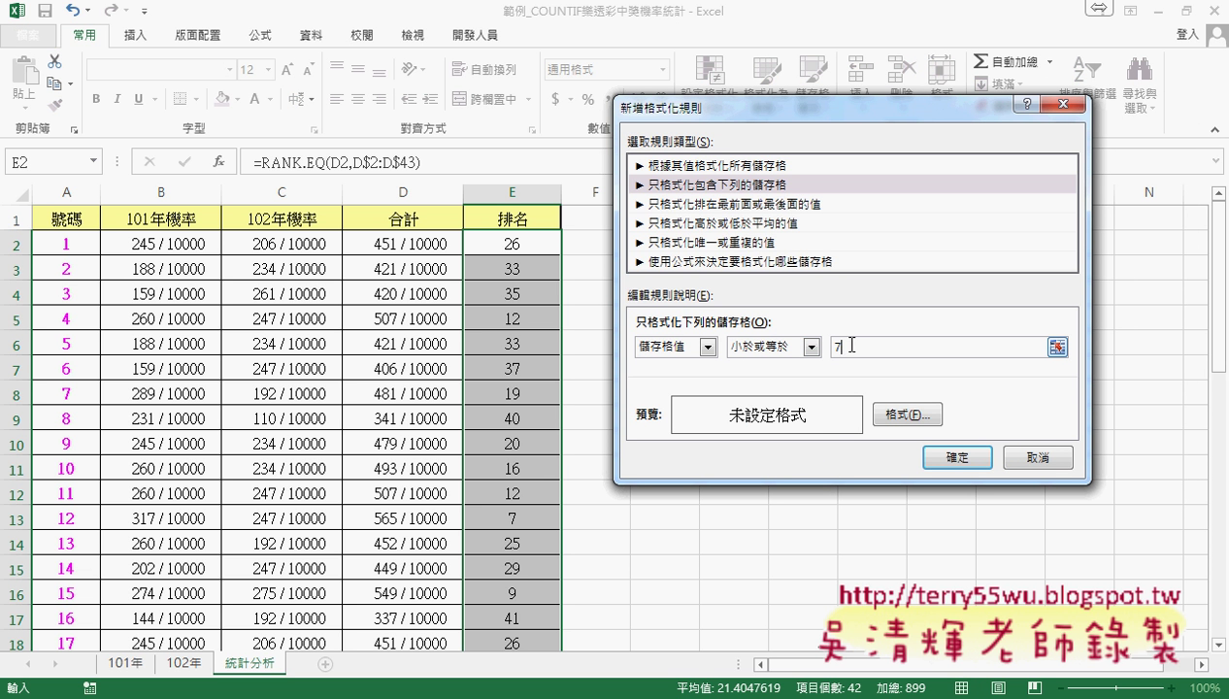
Format matching cells with red text and yellow fill, and apply the rule.
click(903, 415)
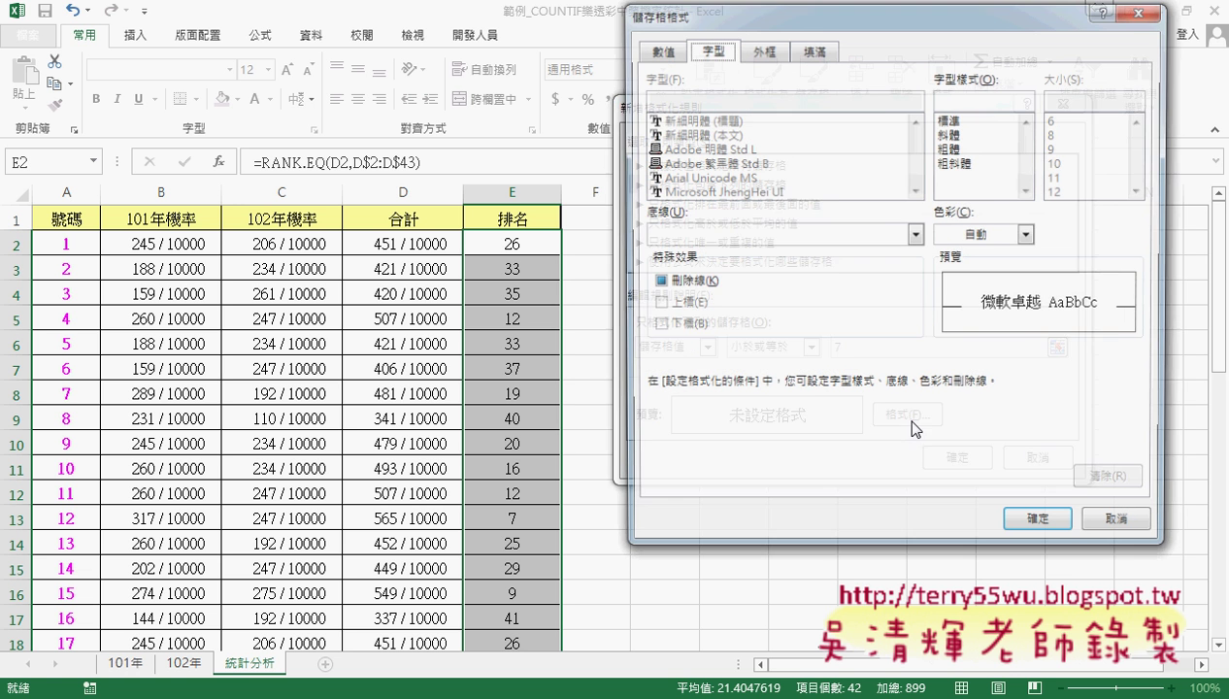
click(980, 235)
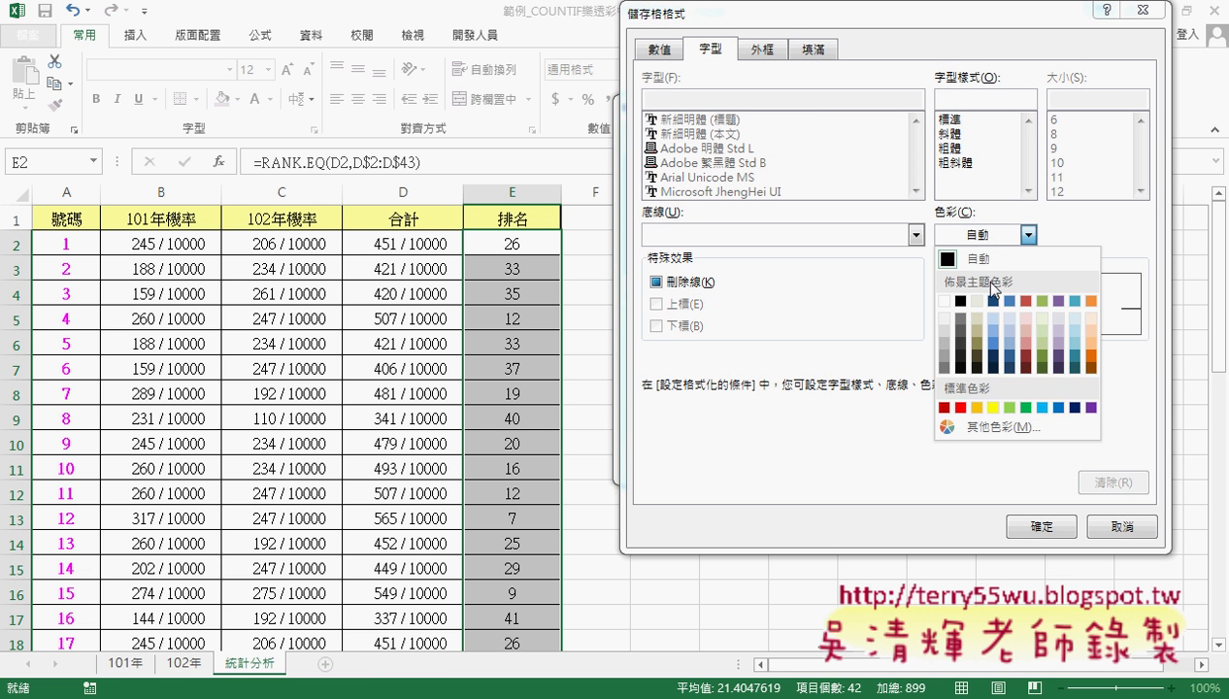
click(960, 407)
click(814, 49)
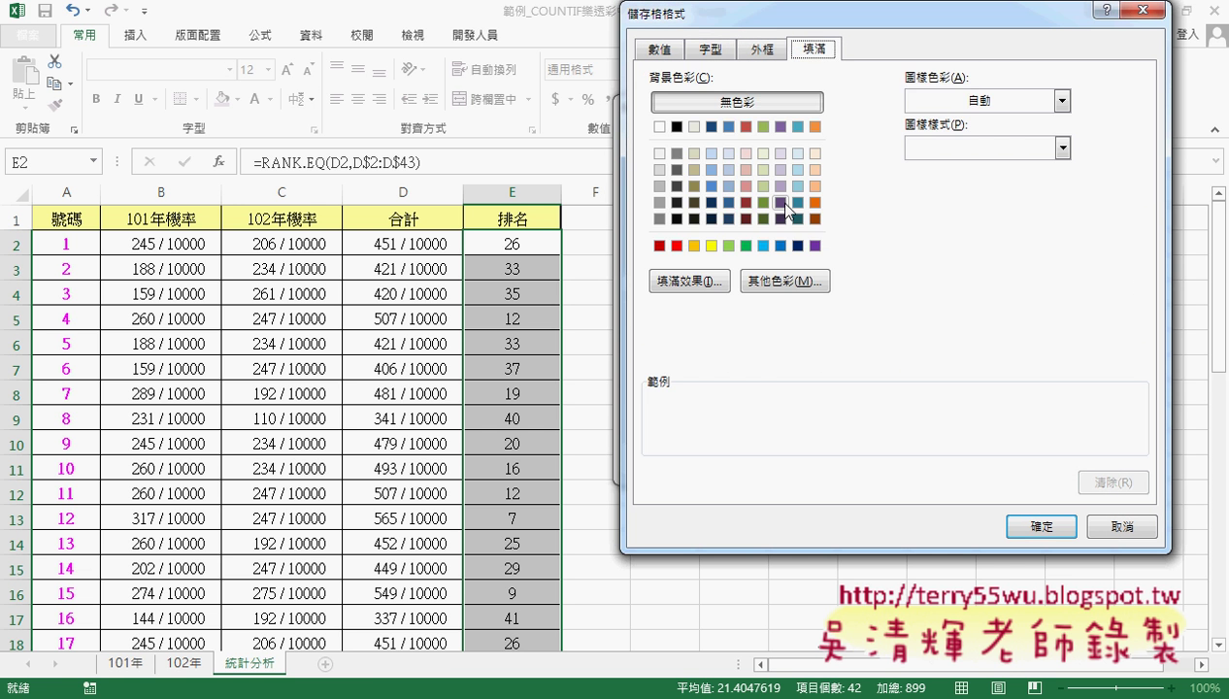
click(712, 247)
click(1042, 526)
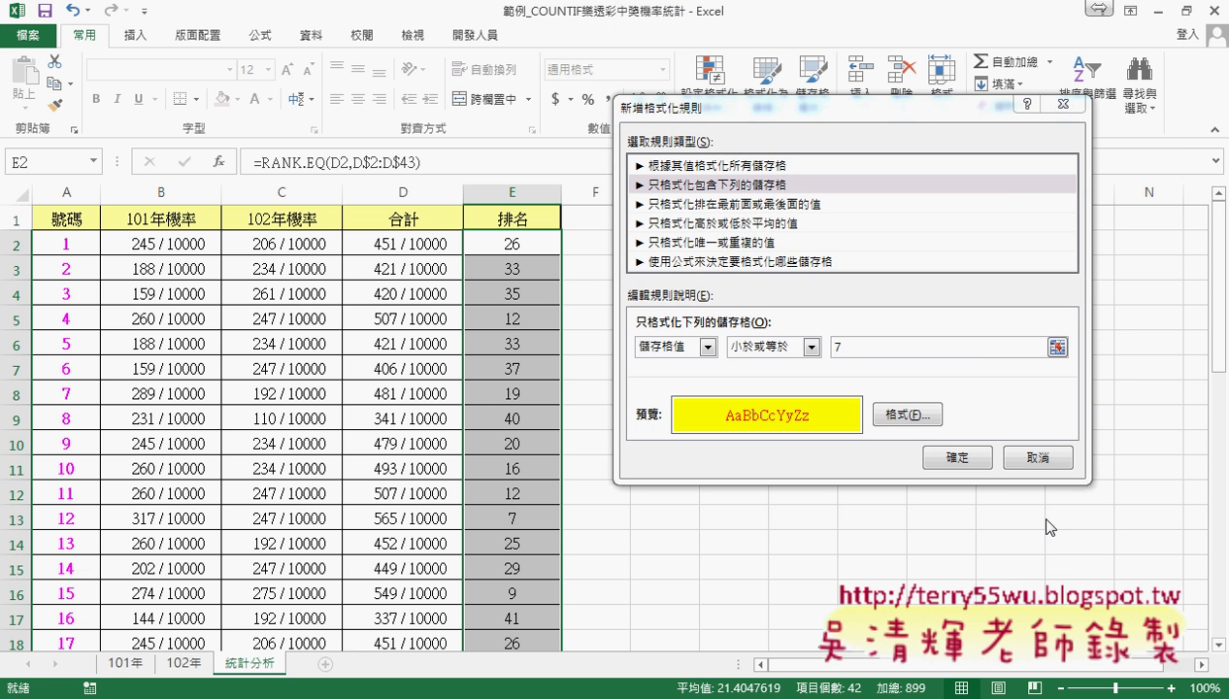
click(964, 459)
scroll(890, 470, down, 1)
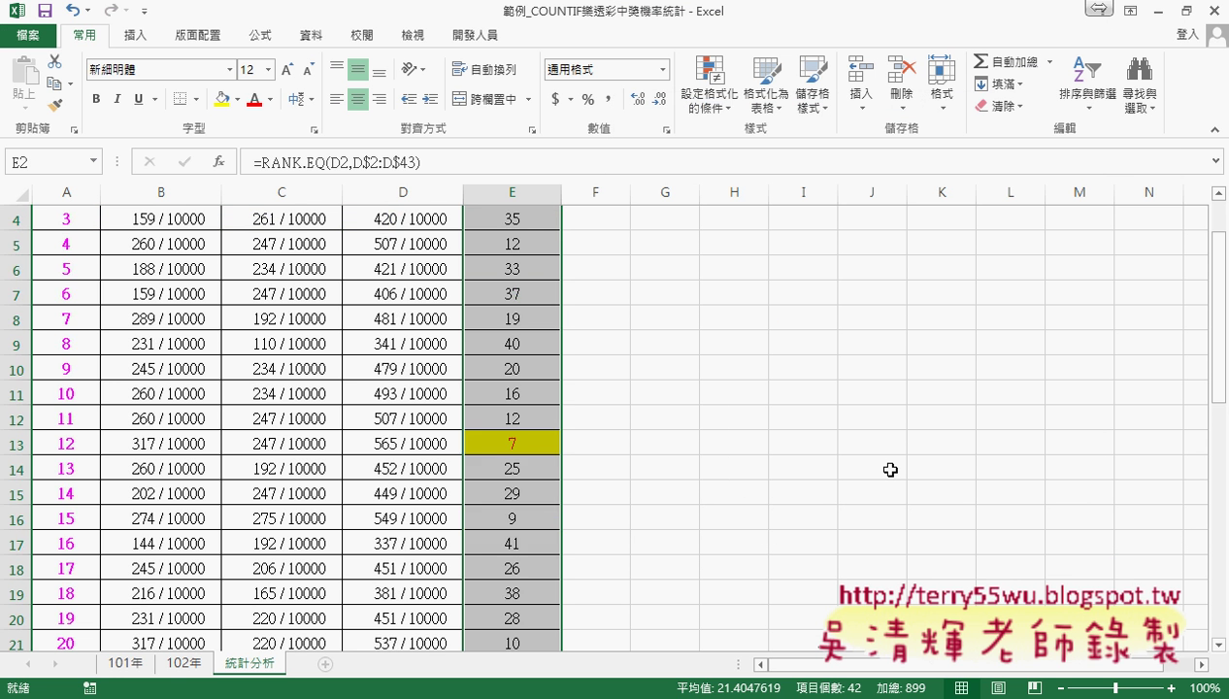
scroll(890, 470, down, 2)
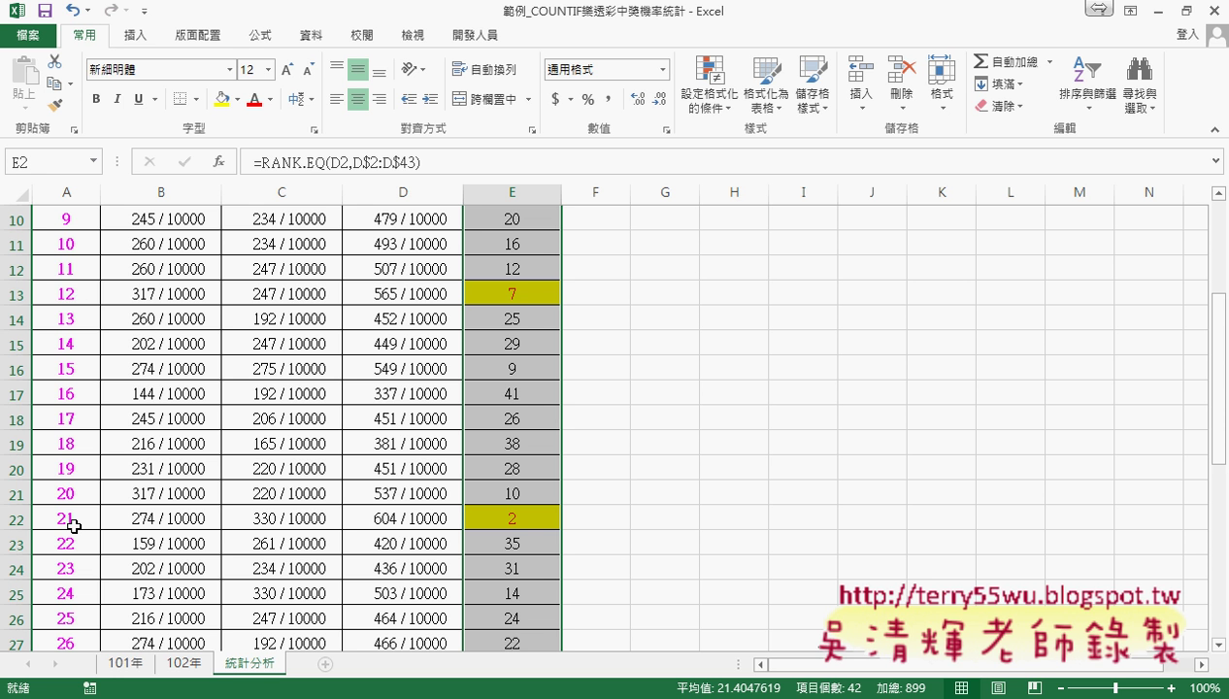
scroll(74, 525, down, 3)
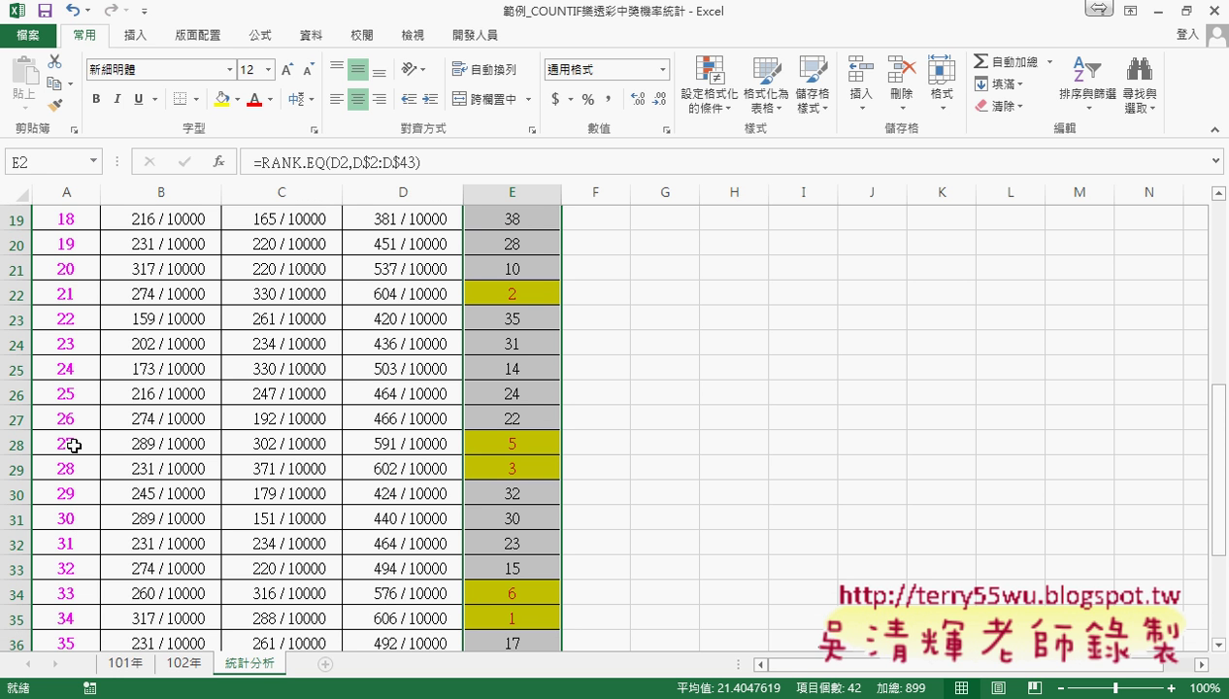
scroll(68, 471, down, 2)
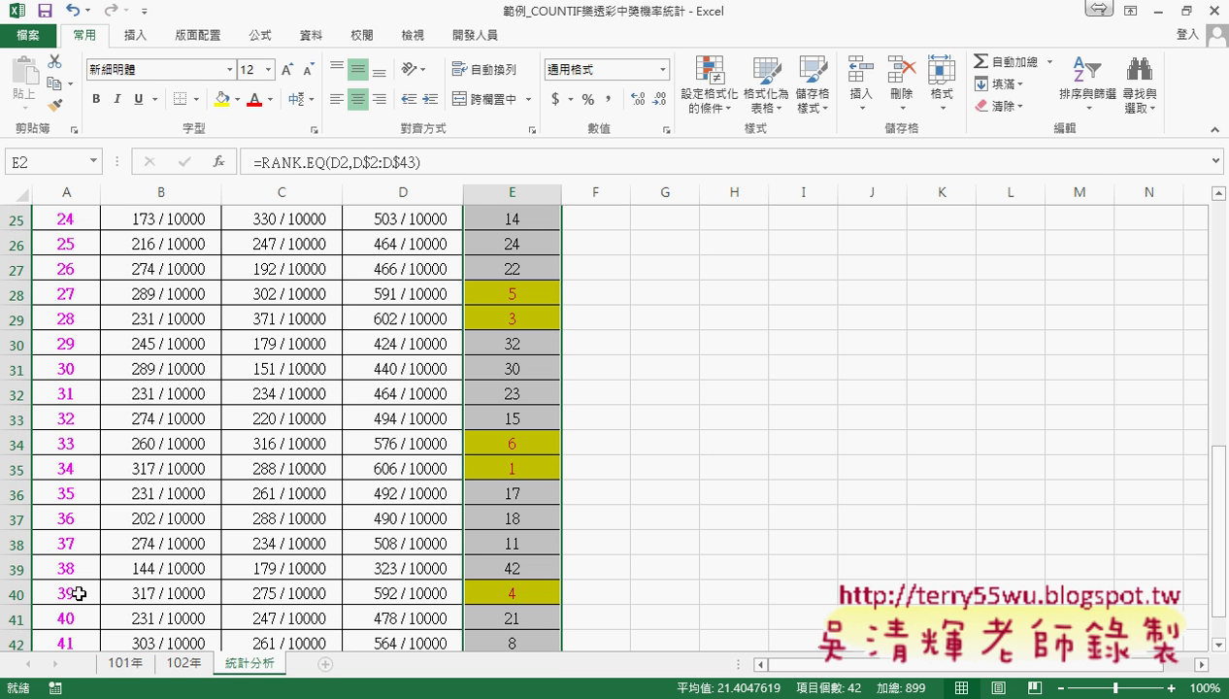
scroll(647, 606, down, 1)
scroll(648, 606, up, 6)
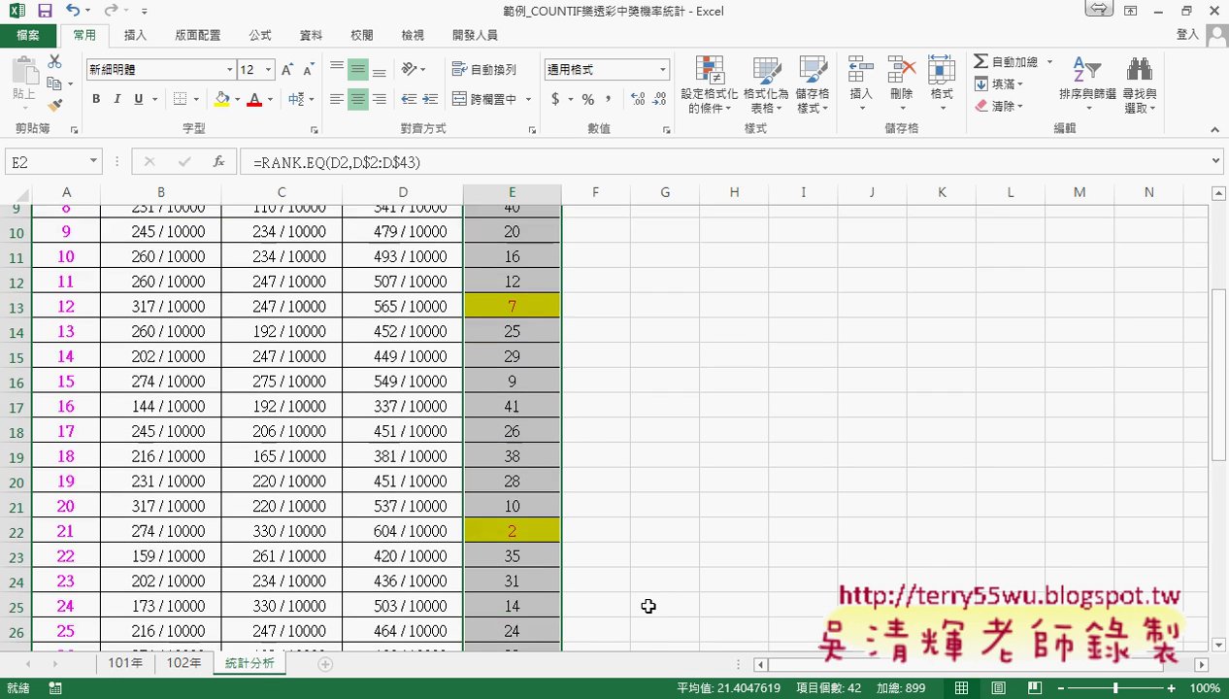
scroll(649, 606, up, 3)
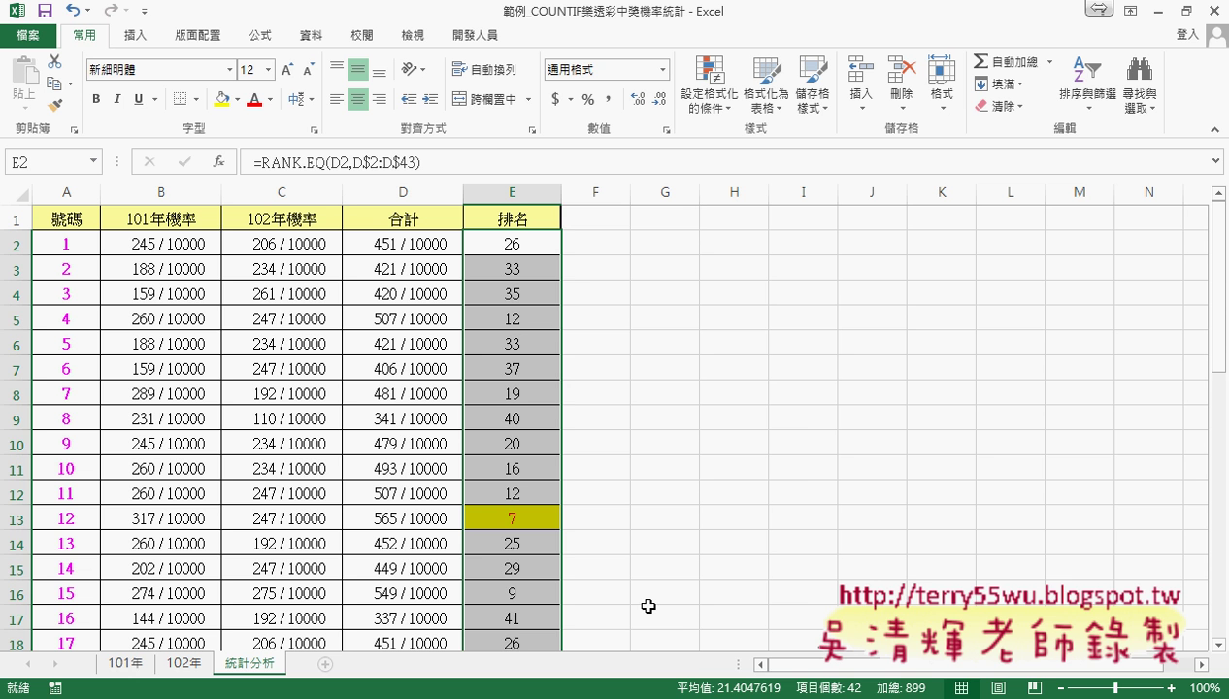
click(174, 252)
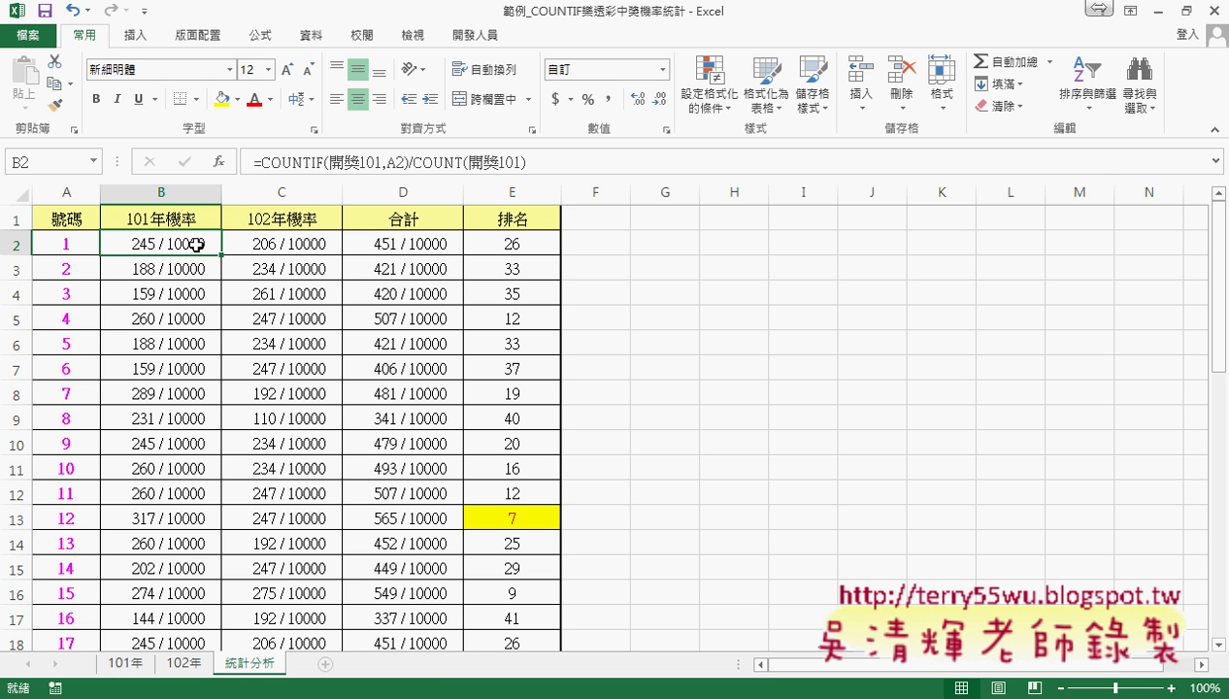
Open Format Cells for B2 to view its ????? / 10000 custom format.
right_click(197, 244)
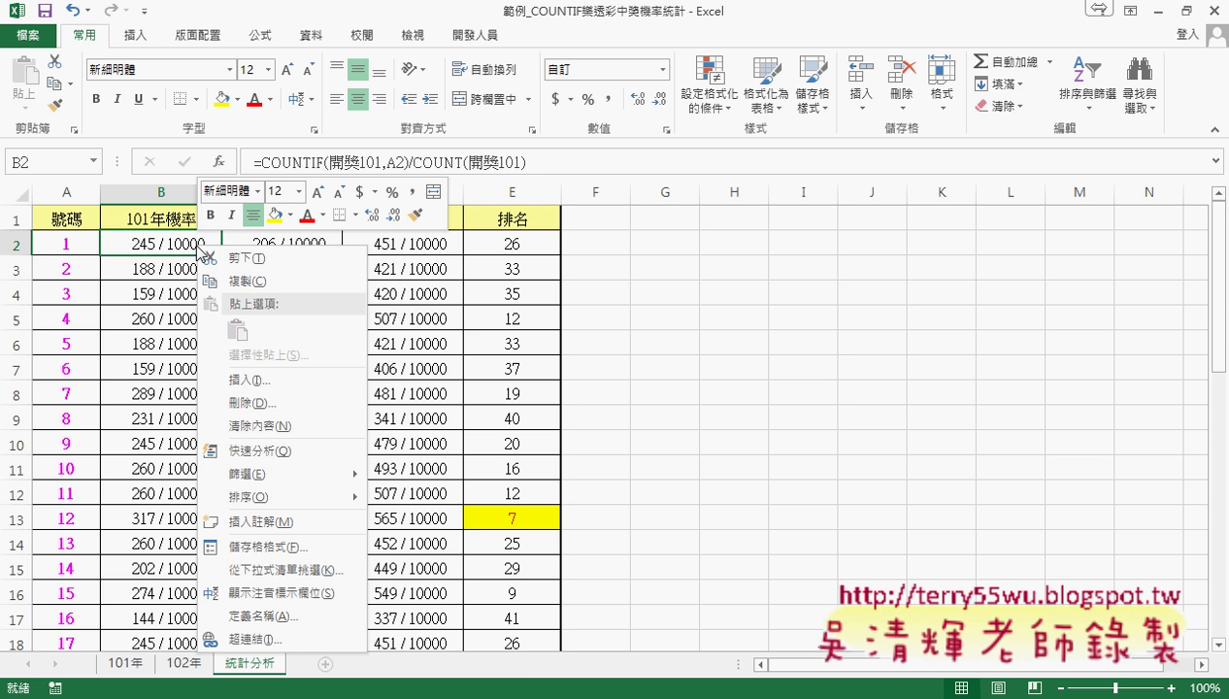
click(262, 546)
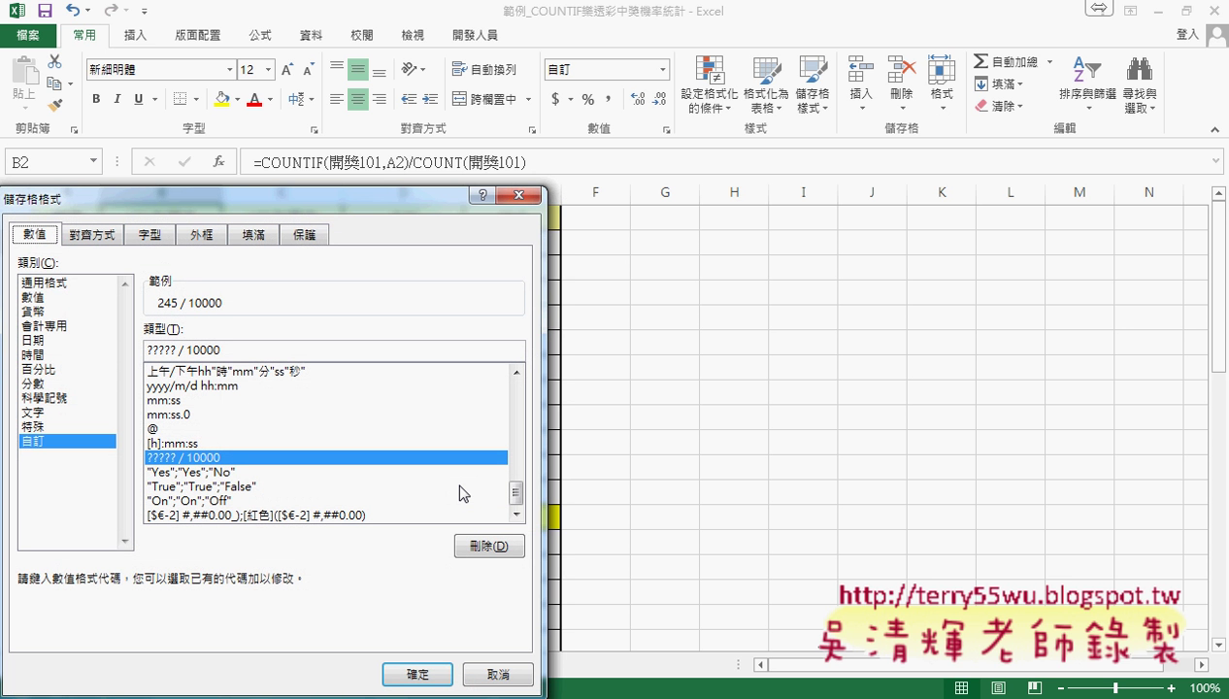